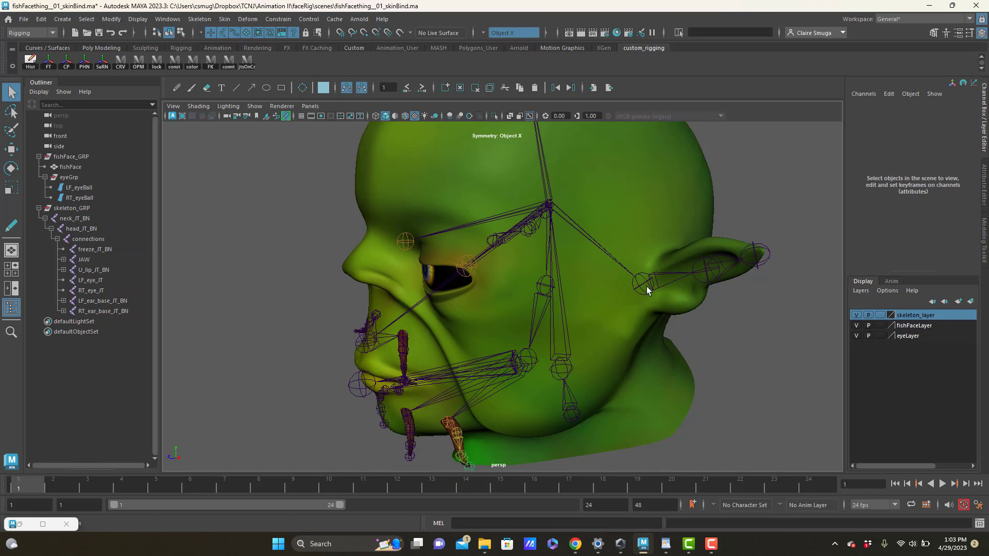
# Step: Test-rotate the left ear base joint, then reset its Rotate Y value to 0
pyautogui.click(644, 285)
pyautogui.press('w')
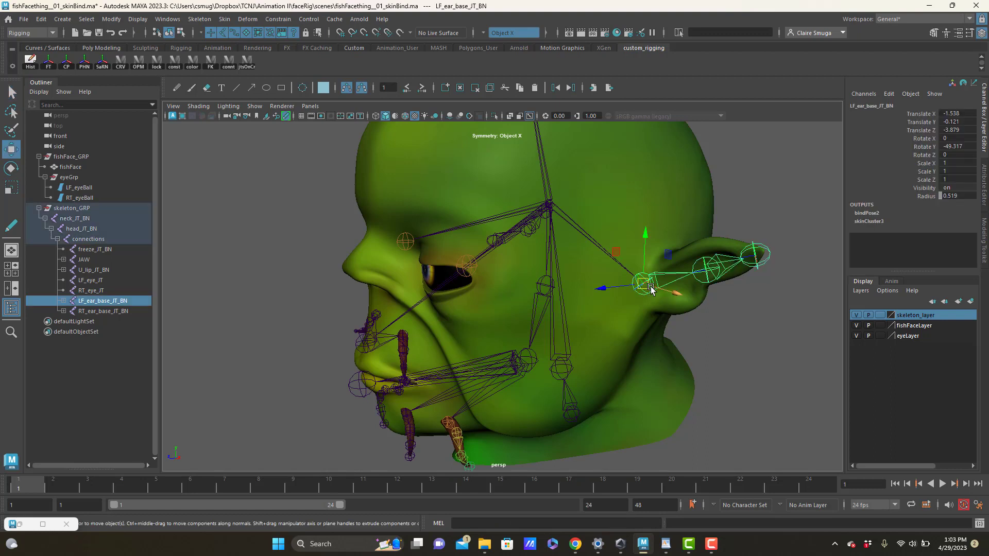
pyautogui.press('e')
pyautogui.moveTo(645, 285); pyautogui.dragTo(670, 257)
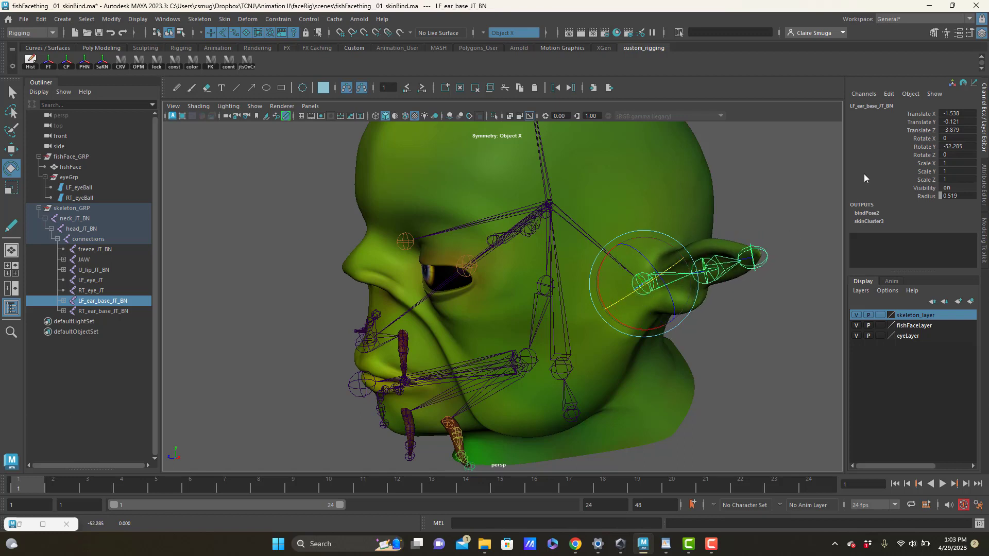
pyautogui.doubleClick(949, 146)
pyautogui.write('0')
pyautogui.press('Return')
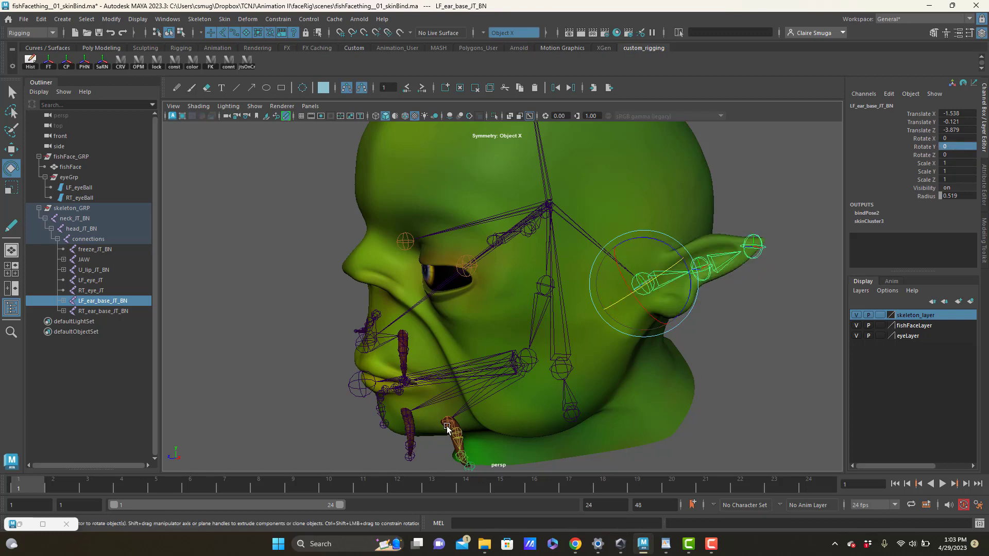
# Step: Test the jaw deformation by rotating the JAW joint, and undo the rotation
pyautogui.keyDown('alt'); pyautogui.moveTo(437, 402); pyautogui.dragTo(496, 323); pyautogui.keyUp('alt')
pyautogui.click(539, 304)
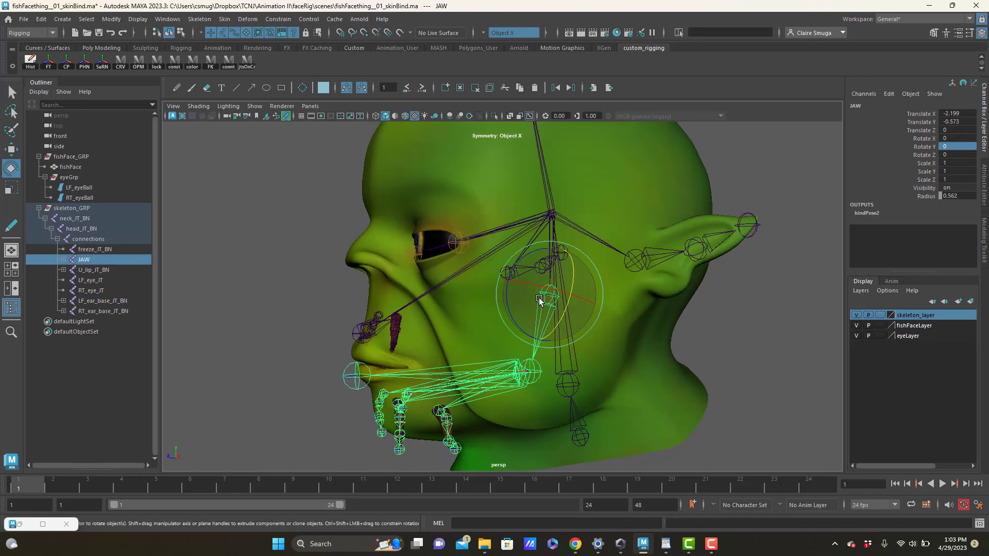
pyautogui.moveTo(511, 291); pyautogui.dragTo(501, 299)
pyautogui.hotkey('ctrl', 'z')
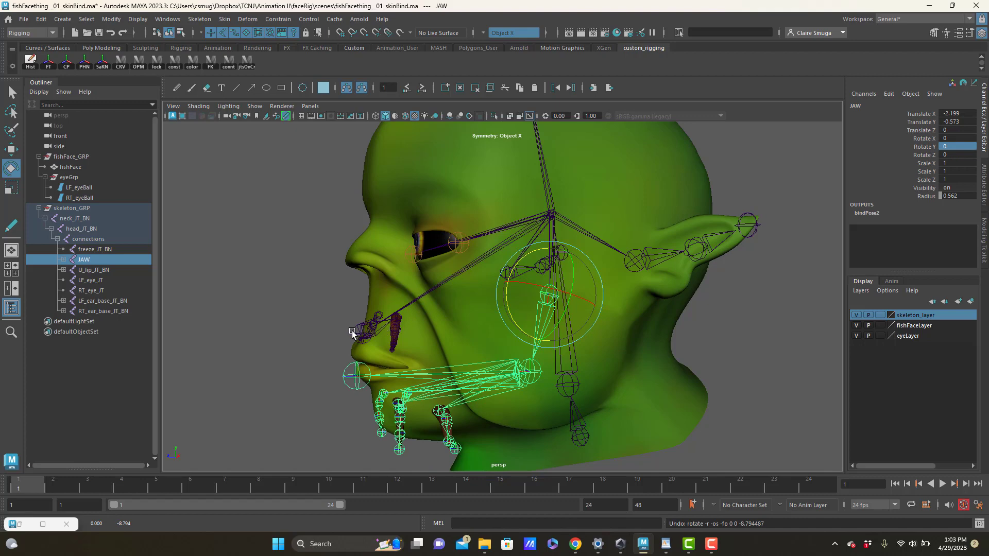
# Step: Test the upper lip deformation by moving the U_lip_JT_BN joint, and undo the move
pyautogui.click(352, 333)
pyautogui.press('w')
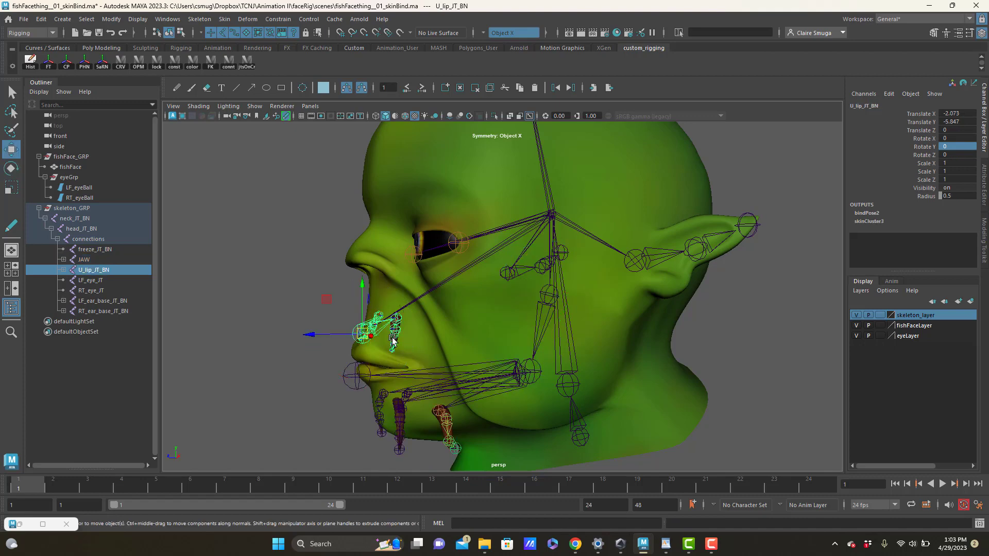
pyautogui.keyDown('alt'); pyautogui.moveTo(394, 341); pyautogui.dragTo(391, 264); pyautogui.keyUp('alt')
pyautogui.hotkey('ctrl', 'z')
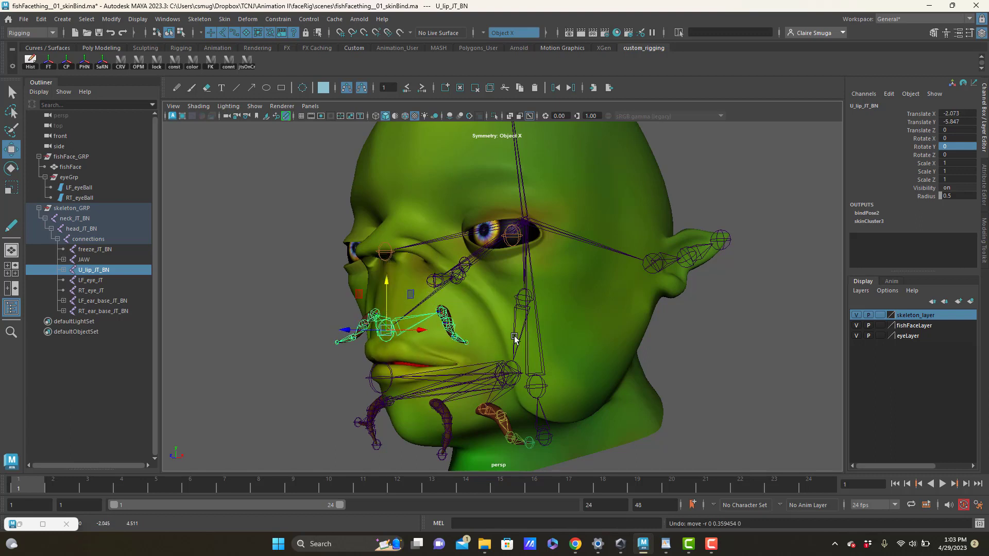
pyautogui.hotkey('ctrl', 'z')
# Step: Test the head deformation by rotating the head_JT_BN joint, and undo the rotation
pyautogui.keyDown('alt'); pyautogui.moveTo(644, 383); pyautogui.dragTo(601, 345); pyautogui.keyUp('alt')
pyautogui.click(580, 394)
pyautogui.press('e')
pyautogui.hotkey('ctrl', 'z')
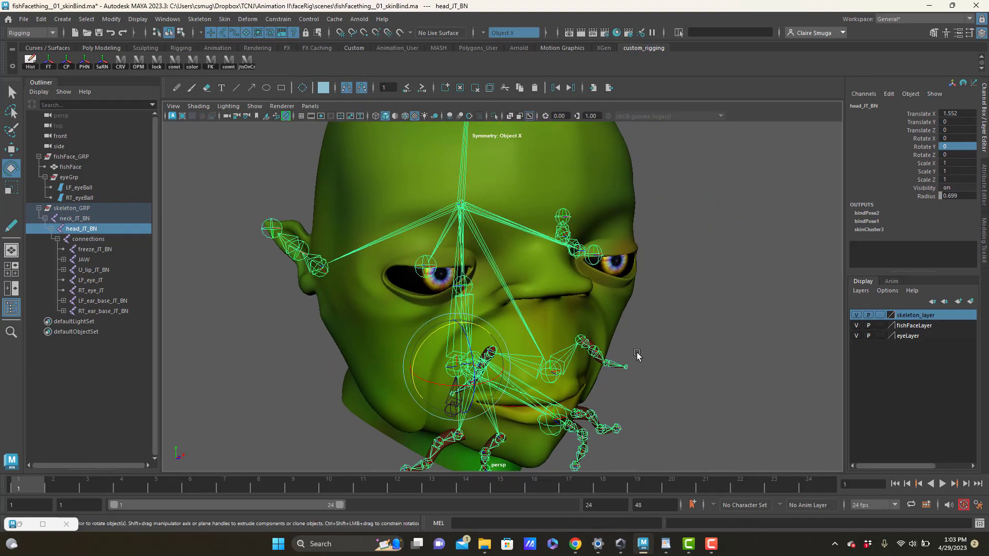
# Step: Test the left upper tentacle by rotating its first joint, and undo the rotations
pyautogui.click(582, 342)
pyautogui.moveTo(598, 298); pyautogui.dragTo(602, 330)
pyautogui.hotkey('ctrl', 'z')
pyautogui.hotkey('ctrl', 'z')
pyautogui.keyDown('alt'); pyautogui.moveTo(709, 354); pyautogui.dragTo(470, 326); pyautogui.keyUp('alt')
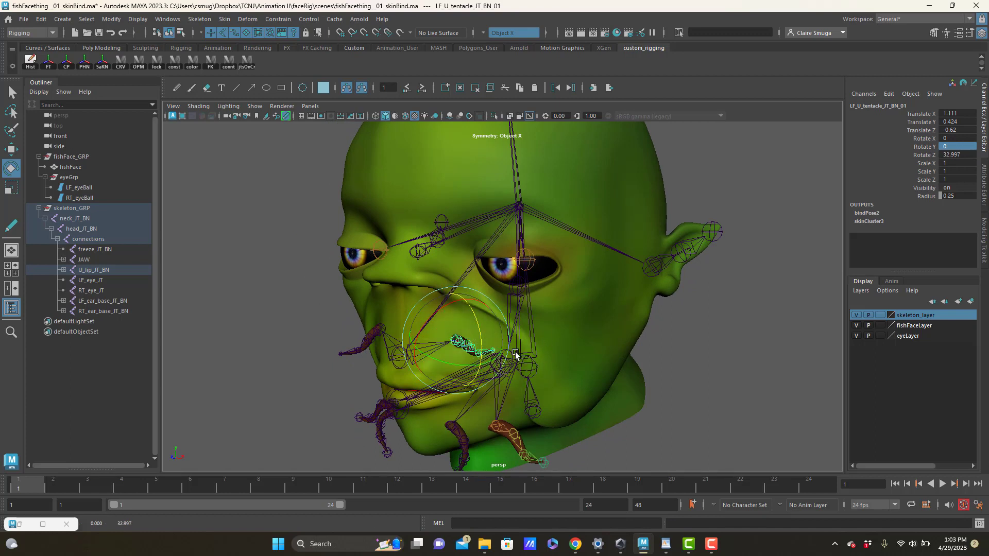
pyautogui.moveTo(502, 326); pyautogui.dragTo(471, 315)
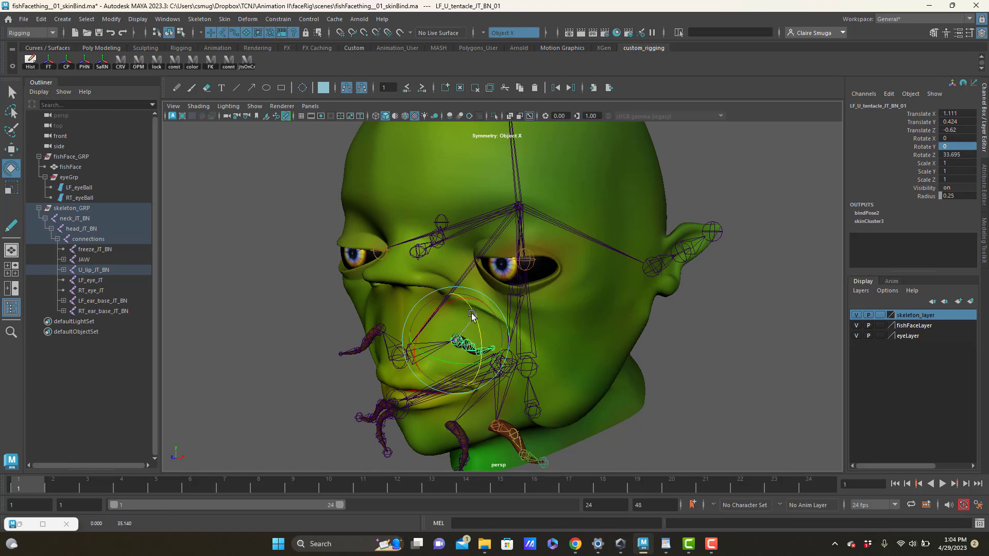
pyautogui.hotkey('ctrl', 'z')
pyautogui.hotkey('ctrl', 'z')
# Step: Test the left lower back tentacle by rotating its first joint, and undo the rotation
pyautogui.click(505, 429)
pyautogui.moveTo(514, 400); pyautogui.dragTo(512, 381)
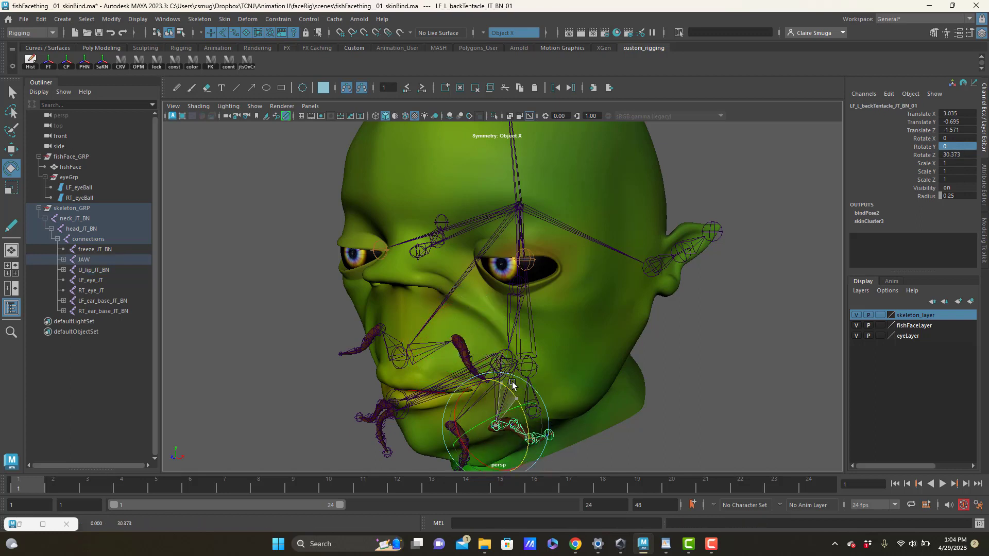
pyautogui.hotkey('ctrl', 'z')
pyautogui.hotkey('ctrl', 'z')
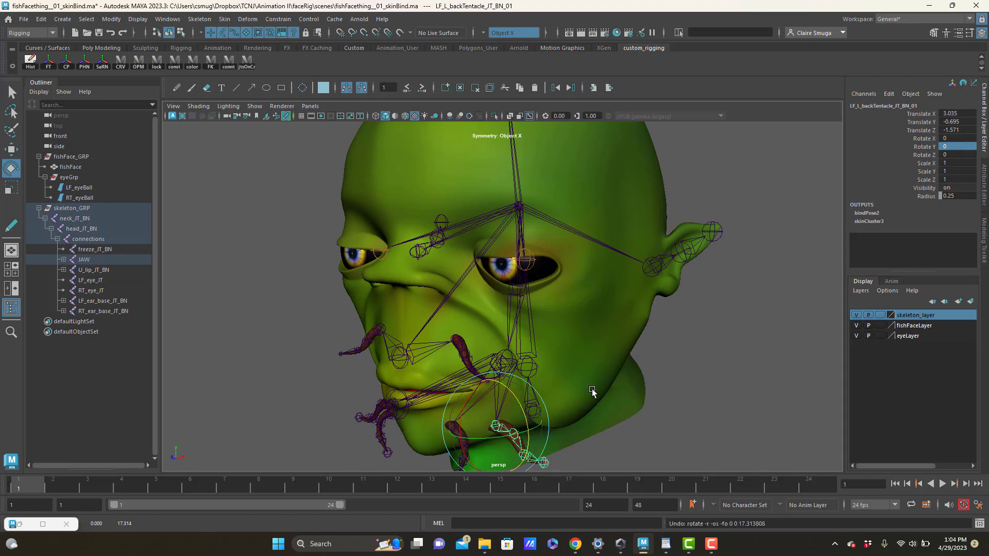
# Step: Switch the fishFace mesh to vertex selection and hide skeleton_layer
pyautogui.click(592, 391)
pyautogui.keyDown('alt'); pyautogui.moveTo(591, 391); pyautogui.dragTo(537, 367); pyautogui.keyUp('alt')
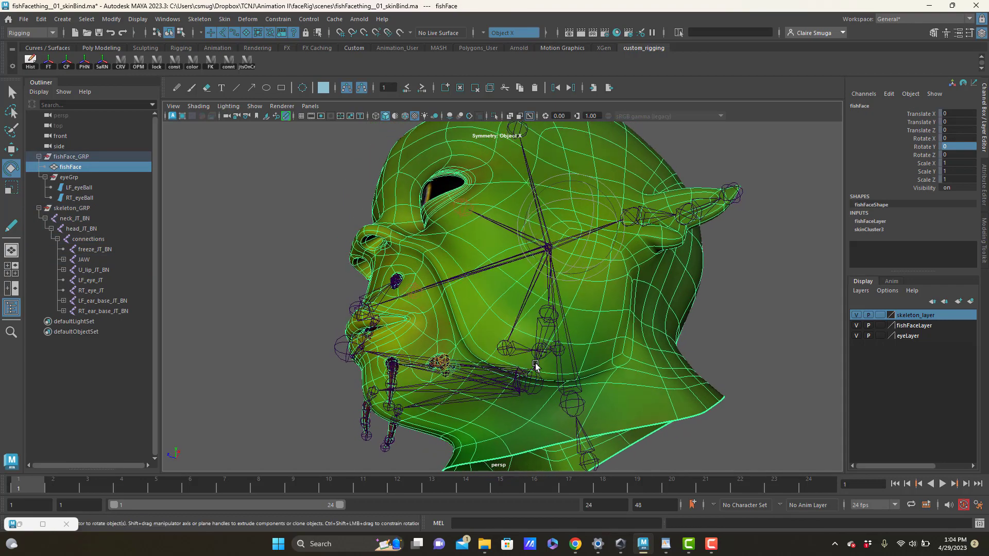
pyautogui.rightClick(445, 421)
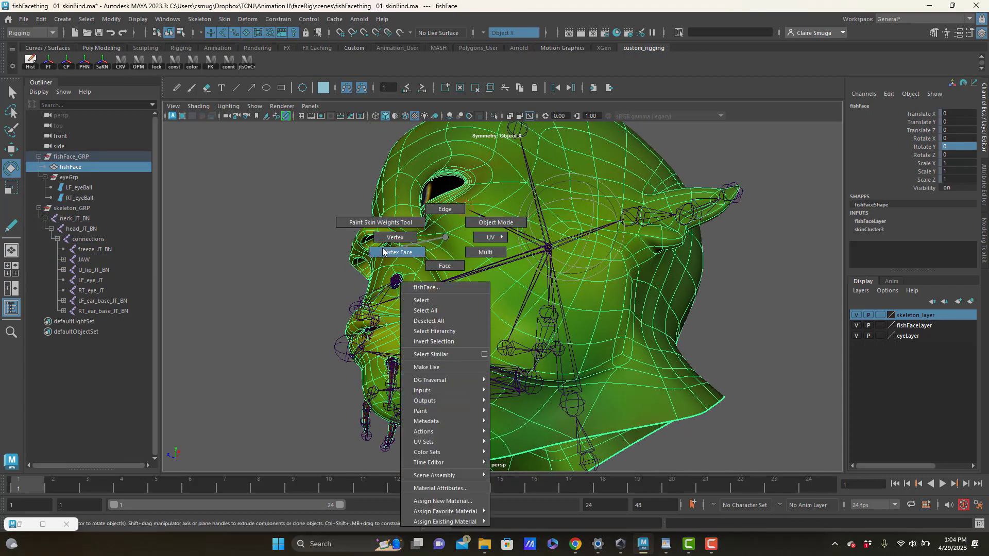
pyautogui.click(395, 237)
pyautogui.keyDown('alt'); pyautogui.moveTo(493, 348); pyautogui.dragTo(434, 436); pyautogui.keyUp('alt')
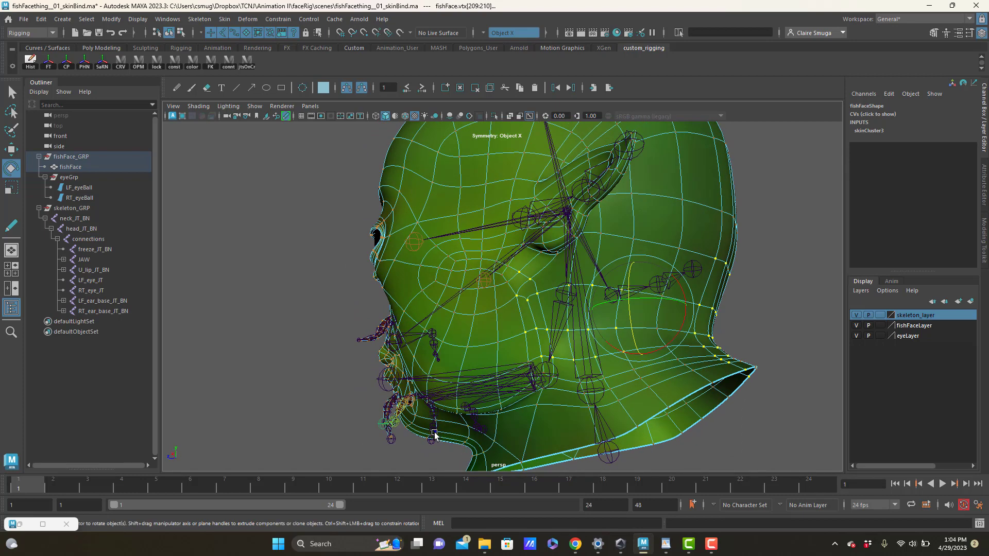
pyautogui.click(856, 315)
pyautogui.keyDown('alt'); pyautogui.moveTo(439, 412); pyautogui.dragTo(524, 445); pyautogui.keyUp('alt')
pyautogui.press('q')
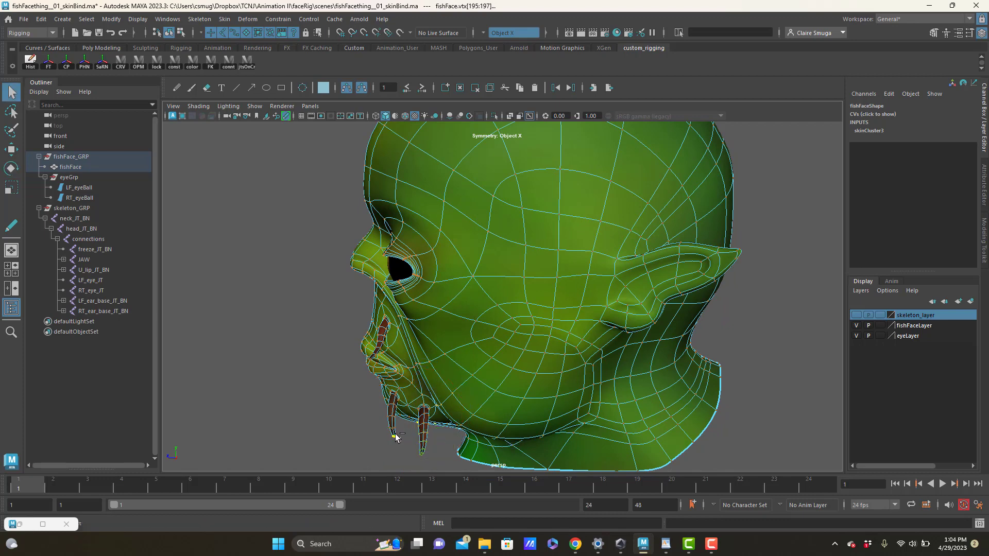
# Step: Select the fishFace vertices under the chin, along the jaw edge and up the cheek crease
pyautogui.keyDown('alt'); pyautogui.moveTo(465, 455); pyautogui.dragTo(571, 408); pyautogui.keyUp('alt')
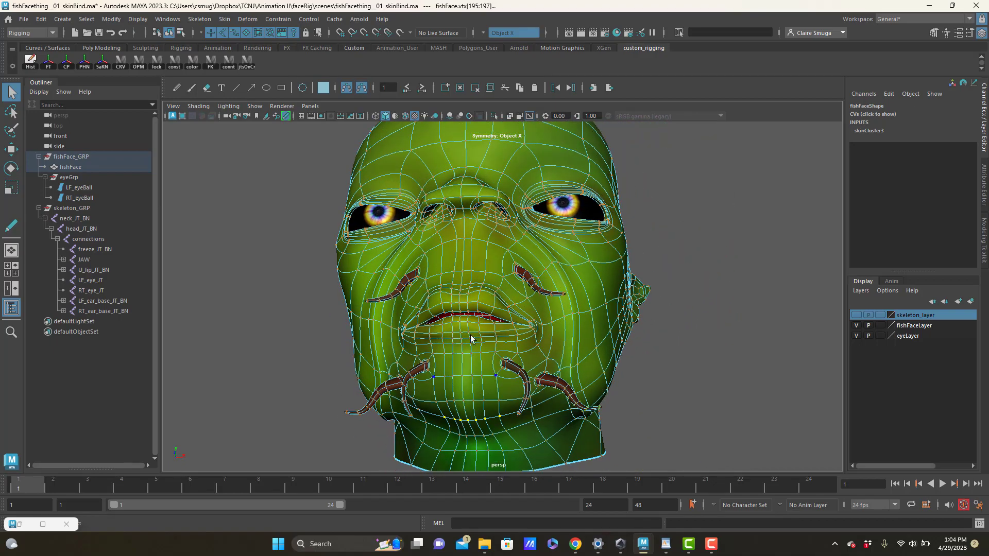
pyautogui.keyDown('alt'); pyautogui.moveTo(503, 378); pyautogui.dragTo(394, 430); pyautogui.keyUp('alt')
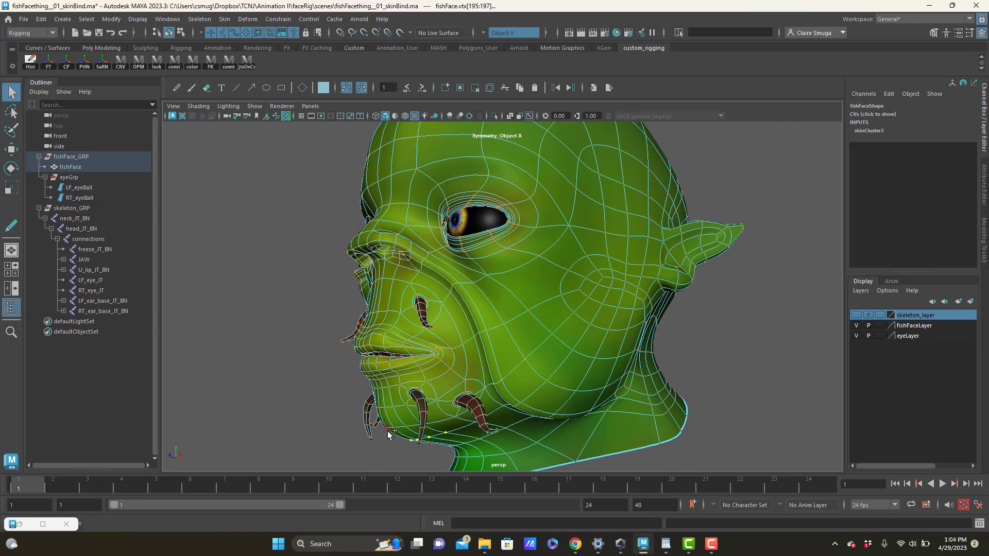
pyautogui.keyDown('shift'); pyautogui.click(388, 430); pyautogui.keyUp('shift')
pyautogui.keyDown('shift'); pyautogui.click(395, 428); pyautogui.keyUp('shift')
pyautogui.keyDown('shift'); pyautogui.click(404, 427); pyautogui.keyUp('shift')
pyautogui.keyDown('alt'); pyautogui.moveTo(341, 406); pyautogui.dragTo(391, 394); pyautogui.keyUp('alt')
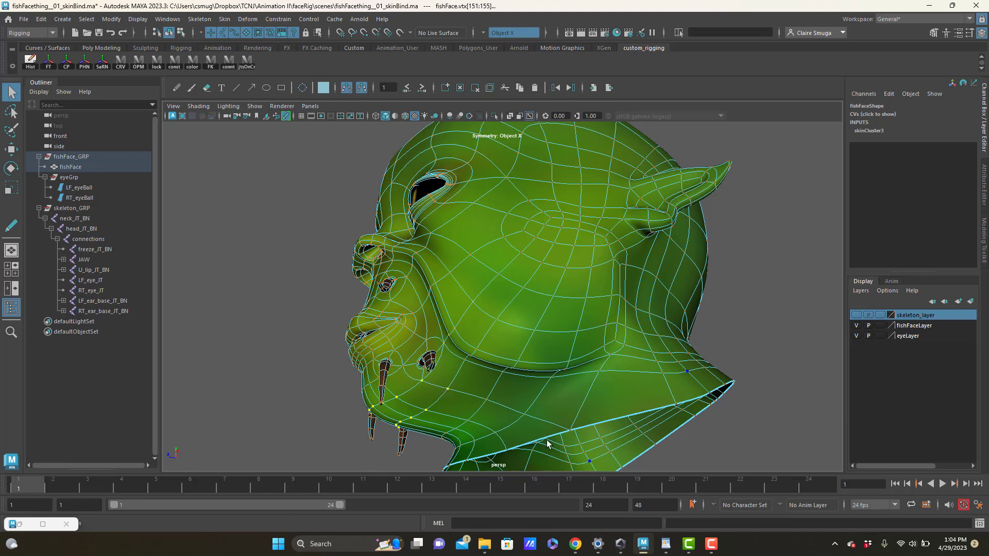
pyautogui.keyDown('shift'); pyautogui.click(429, 294); pyautogui.keyUp('shift')
# Step: Open the Component Editor on the selected vertices' smooth skin weights and enlarge it to show every joint column
pyautogui.click(192, 19)
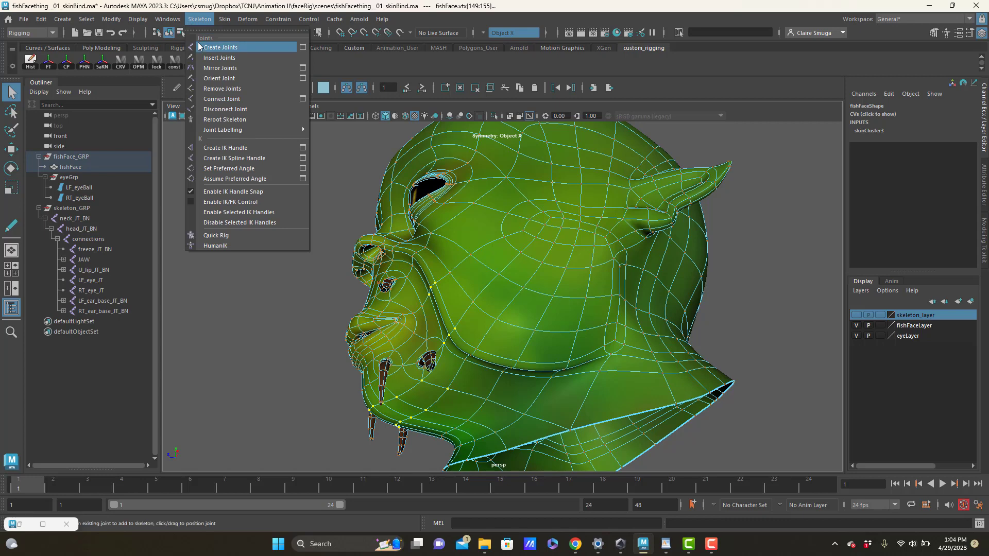
pyautogui.moveTo(169, 18)
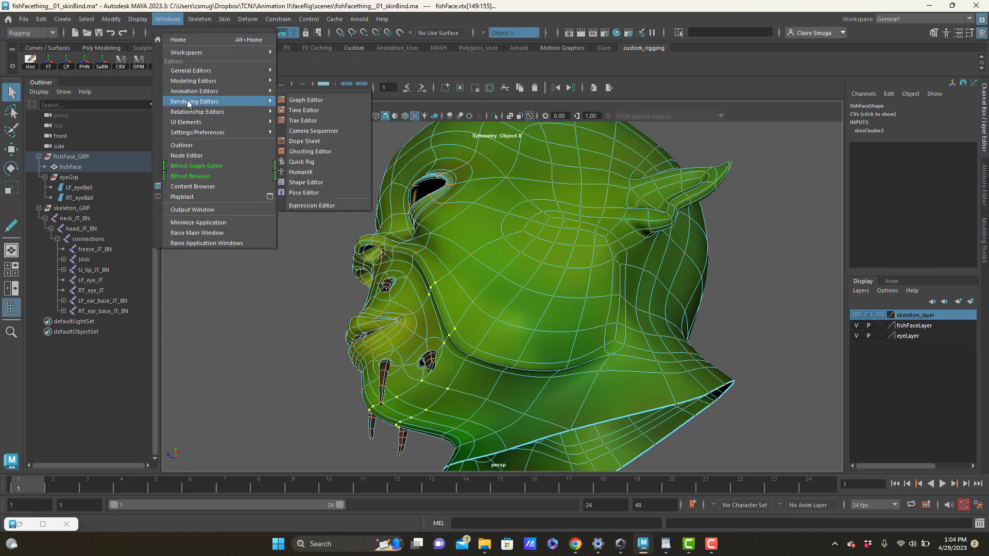
pyautogui.moveTo(188, 105)
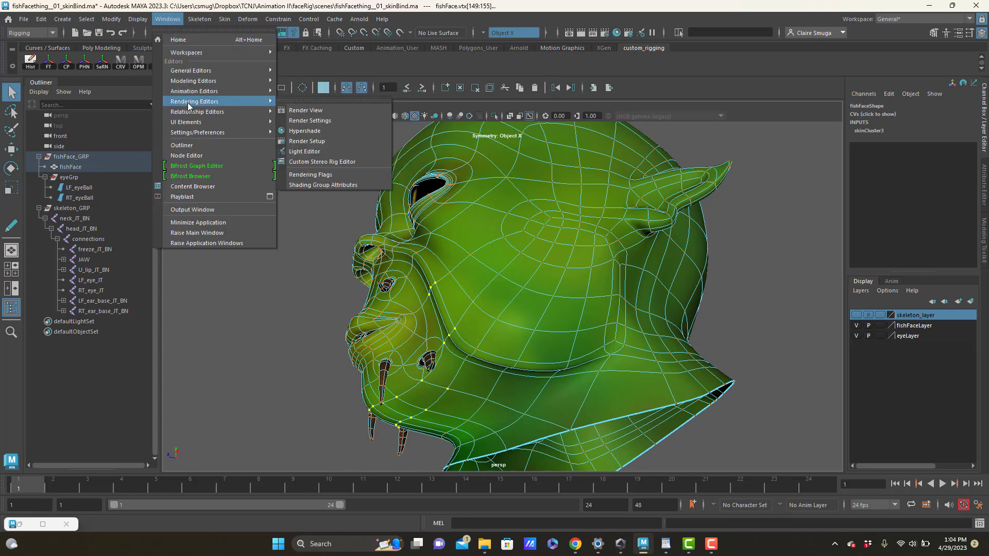
pyautogui.moveTo(192, 82)
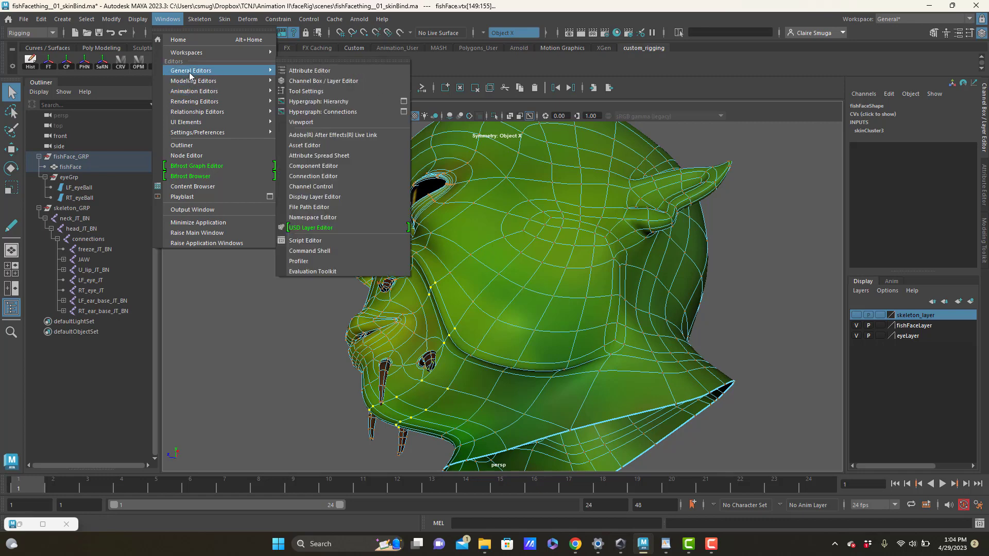
pyautogui.click(356, 165)
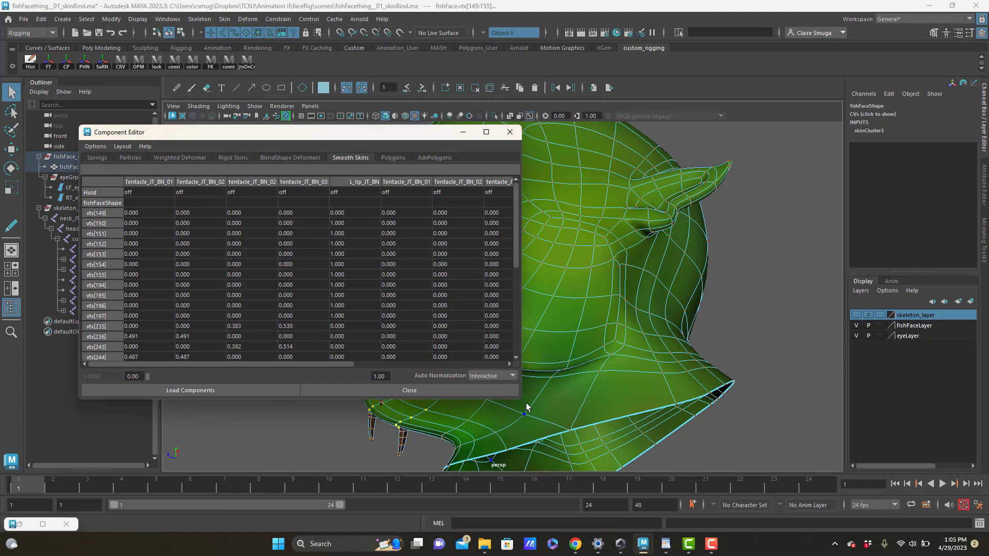
pyautogui.moveTo(520, 399); pyautogui.dragTo(718, 532)
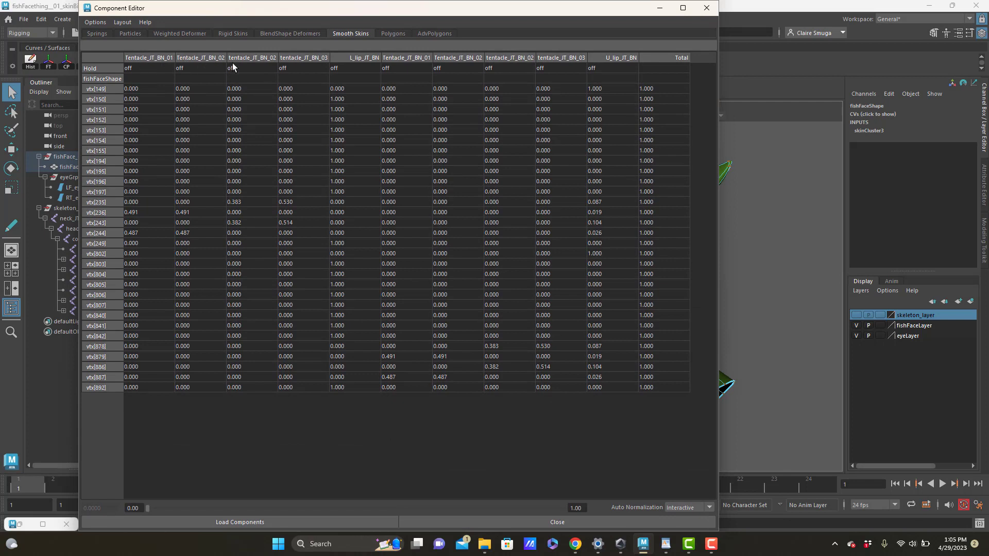
# Step: Set the skin weights of all tentacle joints to 0 for every selected vertex
pyautogui.moveTo(151, 87); pyautogui.dragTo(304, 397)
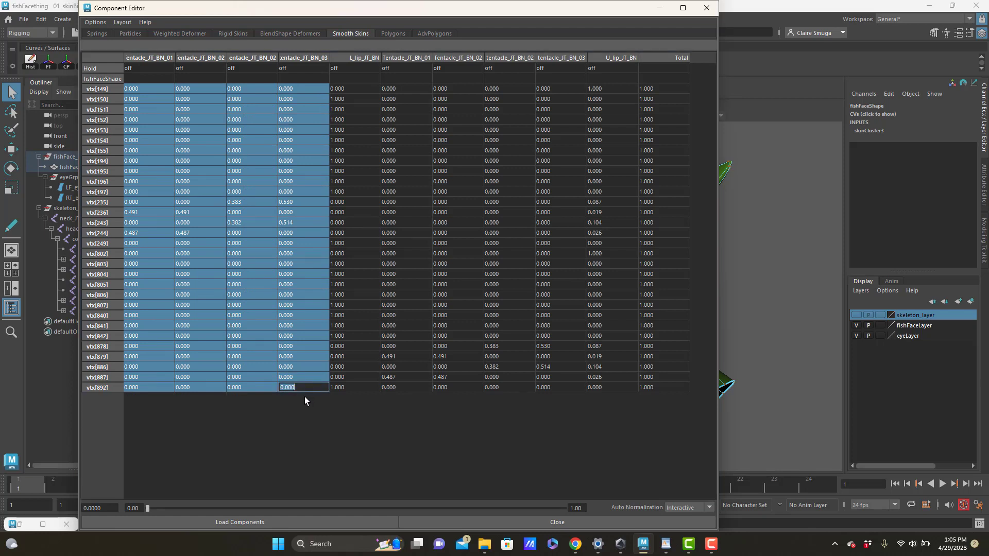
pyautogui.write('0')
pyautogui.press('Return')
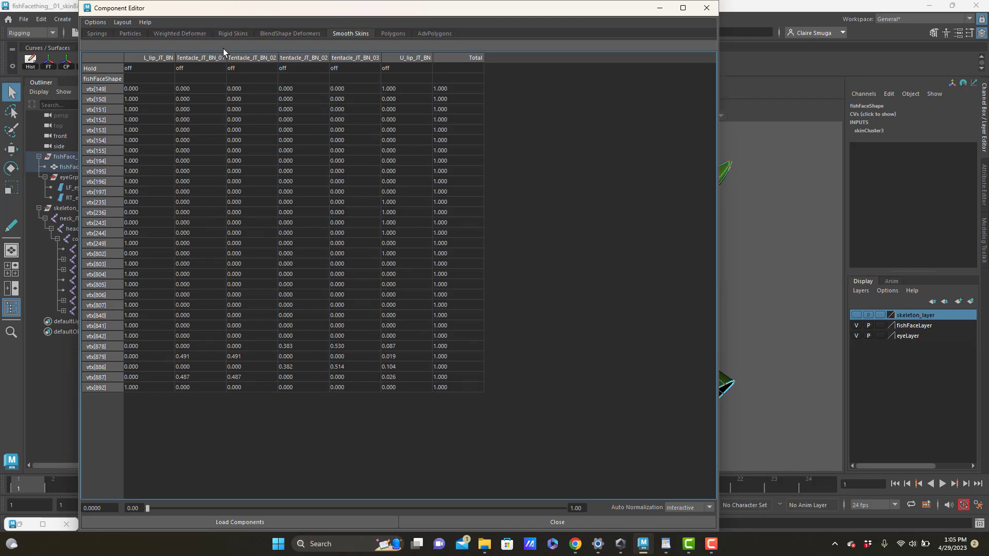
pyautogui.moveTo(199, 88); pyautogui.dragTo(366, 395)
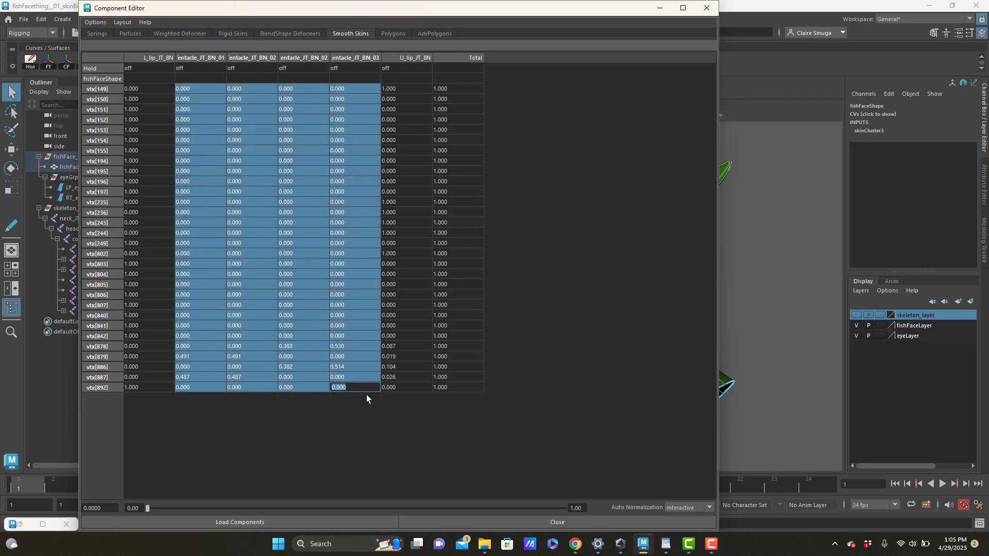
pyautogui.write('0')
pyautogui.press('Return')
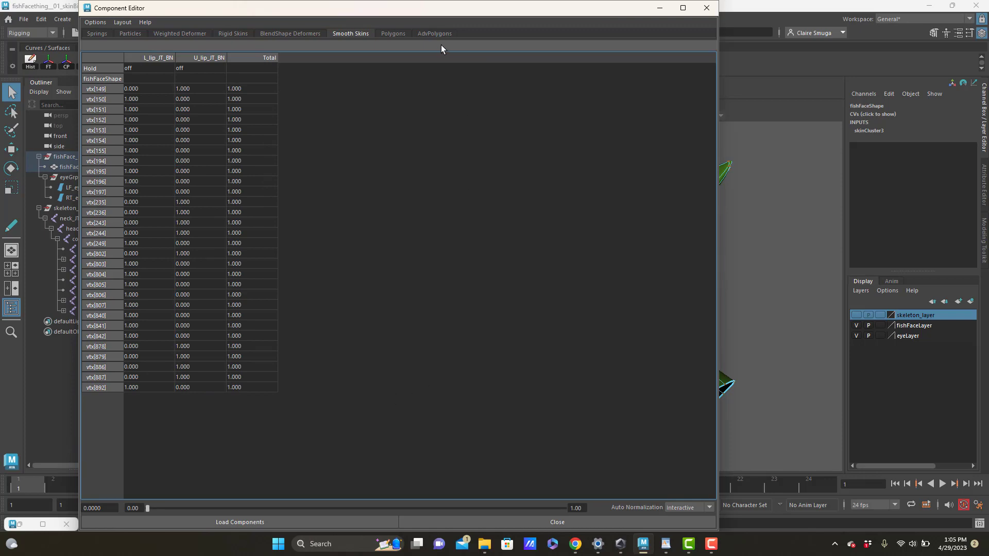
# Step: Move the Component Editor clear of the face and return the fishFace mesh to object mode
pyautogui.moveTo(422, 17); pyautogui.dragTo(762, 161)
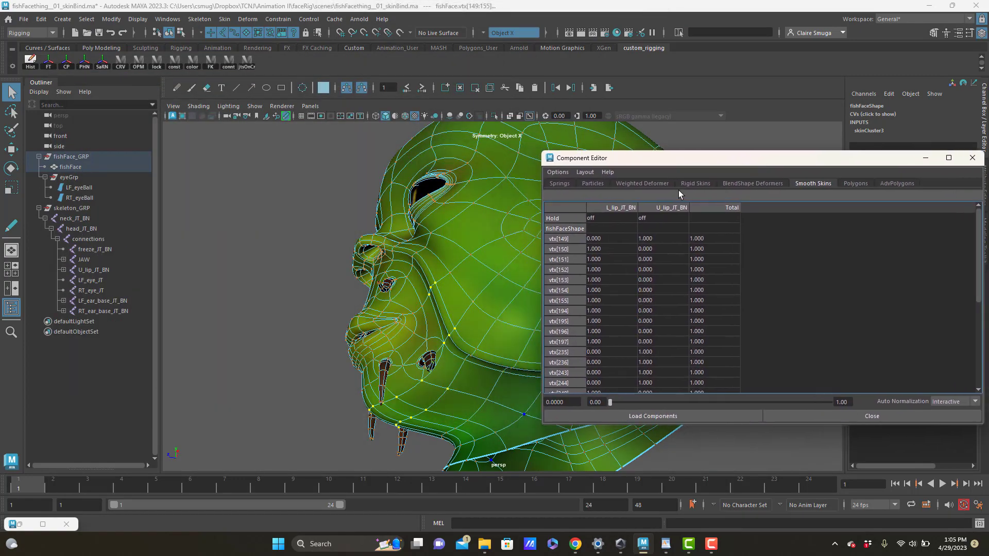
pyautogui.keyDown('alt'); pyautogui.moveTo(458, 221); pyautogui.dragTo(490, 251); pyautogui.keyUp('alt')
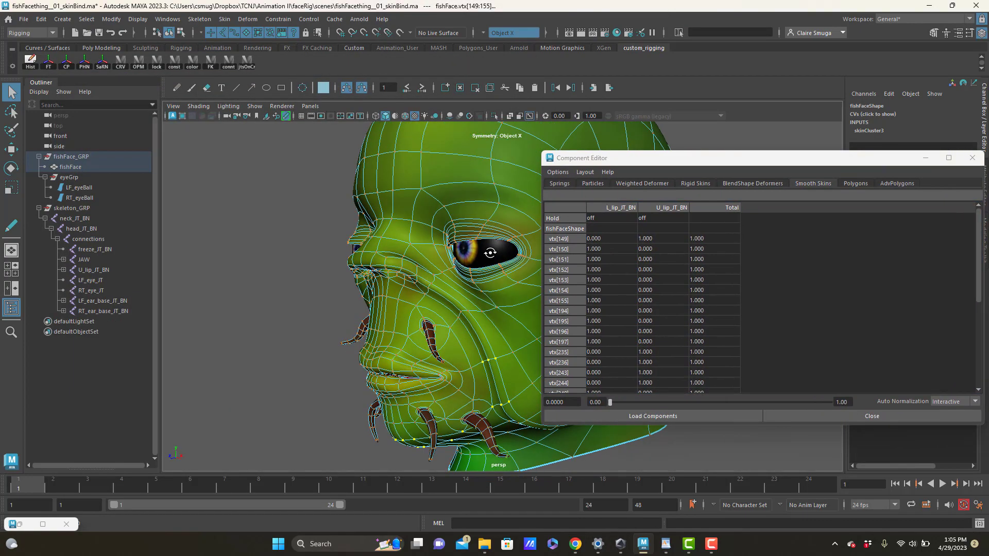
pyautogui.keyDown('alt'); pyautogui.moveTo(491, 251); pyautogui.dragTo(383, 180, button='middle'); pyautogui.keyUp('alt')
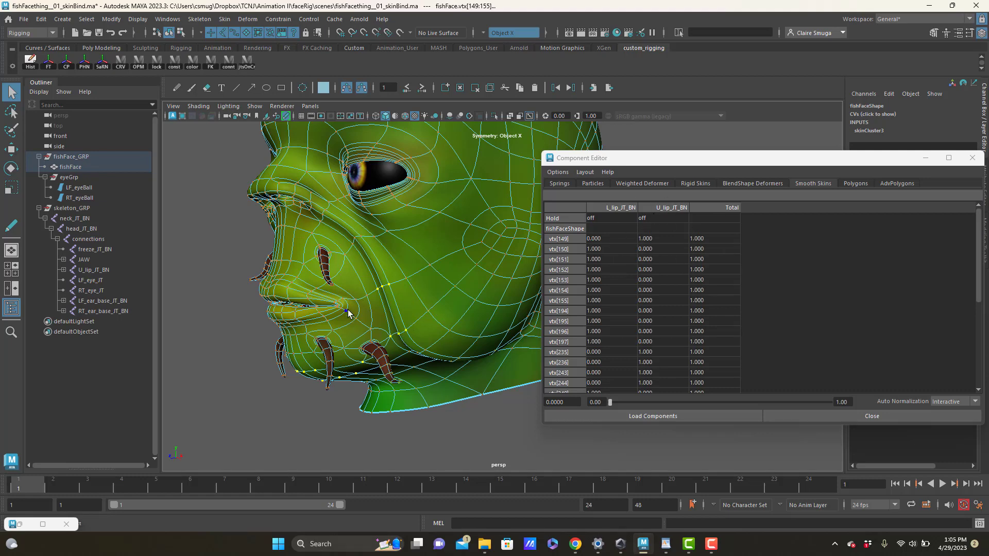
pyautogui.moveTo(664, 159); pyautogui.dragTo(674, 72)
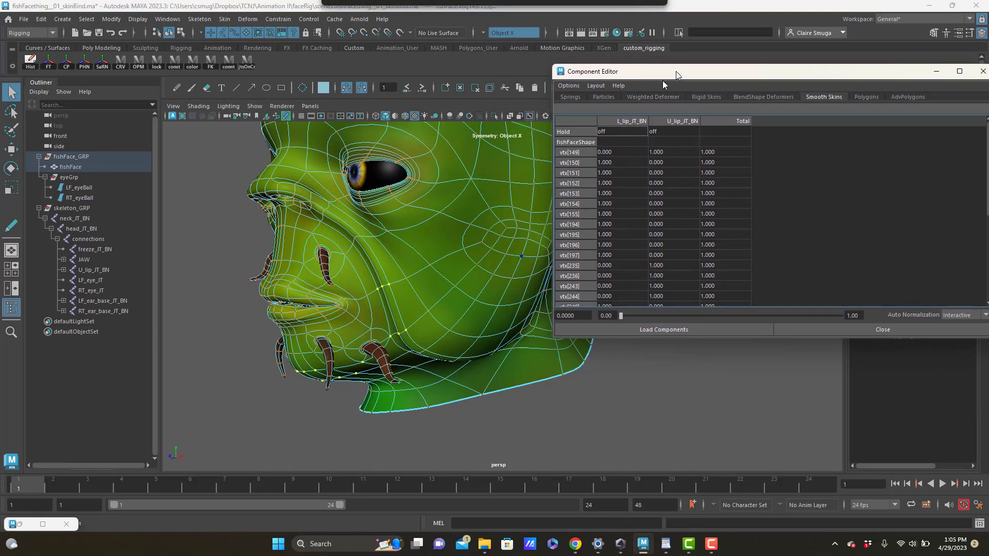
pyautogui.moveTo(422, 236); pyautogui.dragTo(481, 224, button='right')
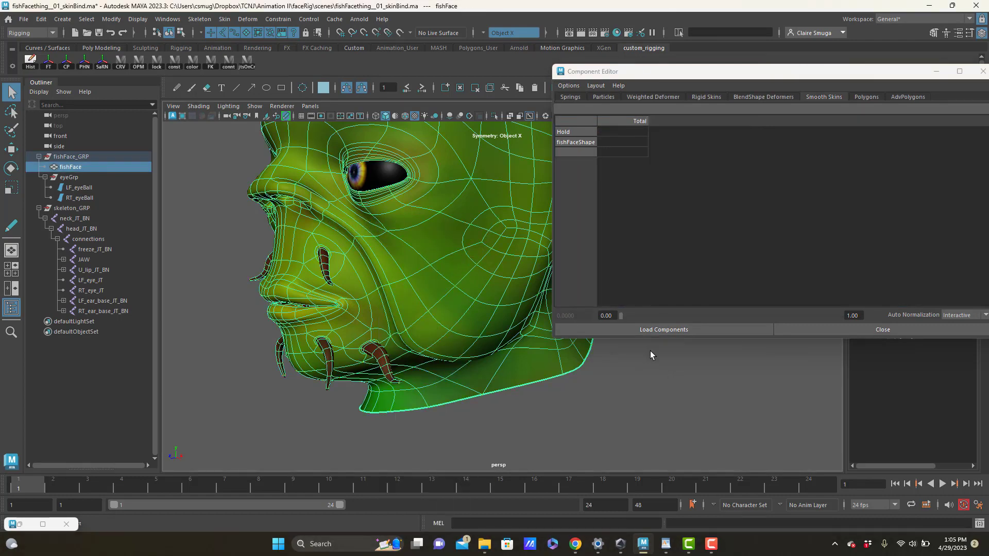
pyautogui.keyDown('alt'); pyautogui.moveTo(671, 395); pyautogui.dragTo(649, 454, button='middle'); pyautogui.keyUp('alt')
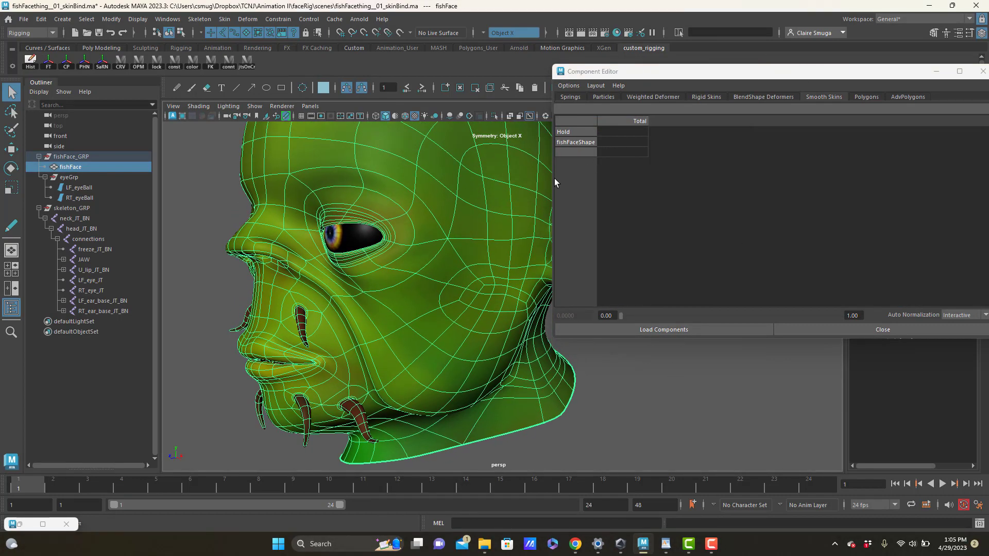
# Step: Make skeleton_layer visible and place the Component Editor beside the face so the joints can be reached
pyautogui.moveTo(731, 78); pyautogui.dragTo(575, 170)
pyautogui.click(857, 316)
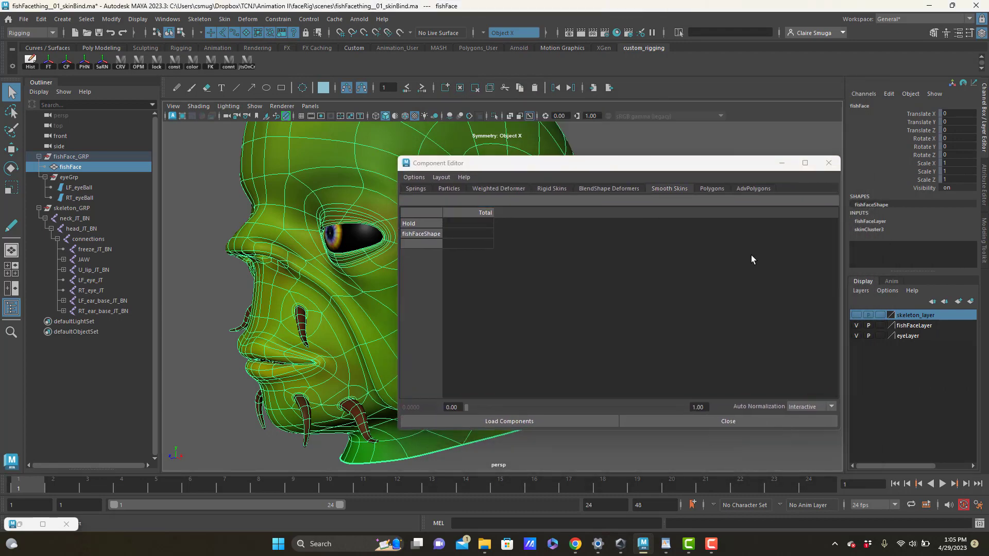
pyautogui.click(855, 314)
pyautogui.moveTo(672, 174); pyautogui.dragTo(840, 153)
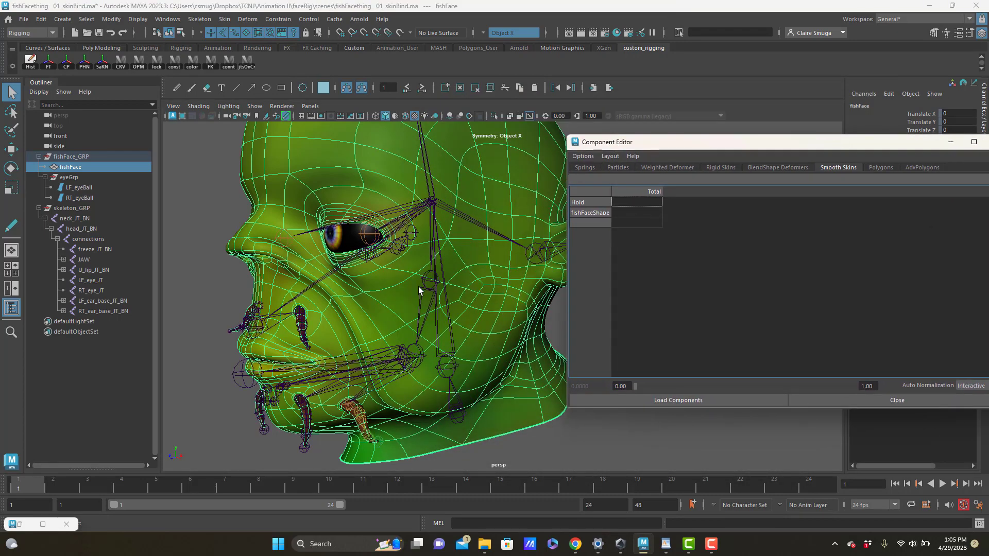
# Step: Test the skin by rotating the base joints of the left upper tentacle and the left back tentacle
pyautogui.click(299, 311)
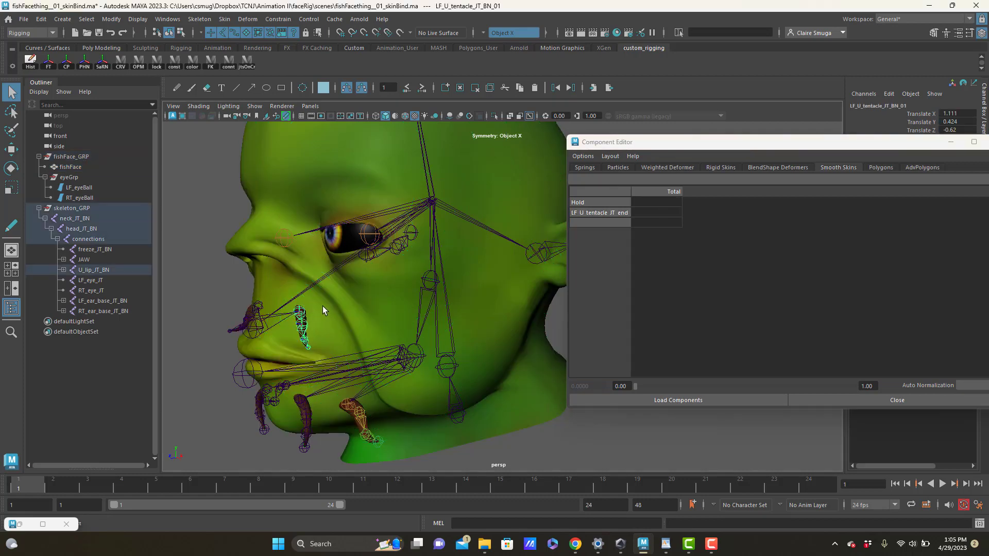
pyautogui.press('e')
pyautogui.moveTo(300, 312); pyautogui.dragTo(352, 366)
pyautogui.click(348, 407)
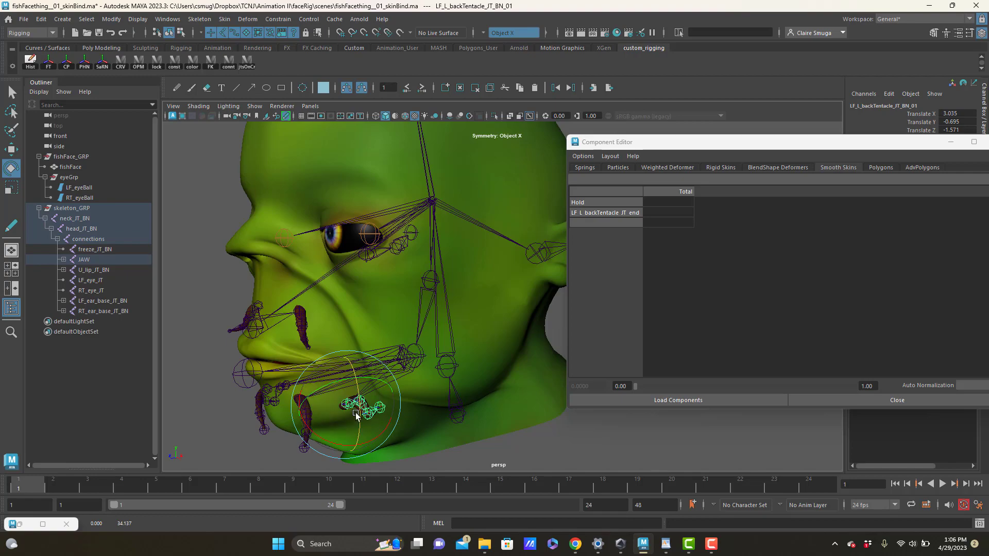
# Step: Switch the fishFace mesh to vertex mode and select the pulled vertices along the underside of the chin and jaw
pyautogui.keyDown('alt'); pyautogui.moveTo(446, 449); pyautogui.dragTo(407, 416); pyautogui.keyUp('alt')
pyautogui.click(409, 435)
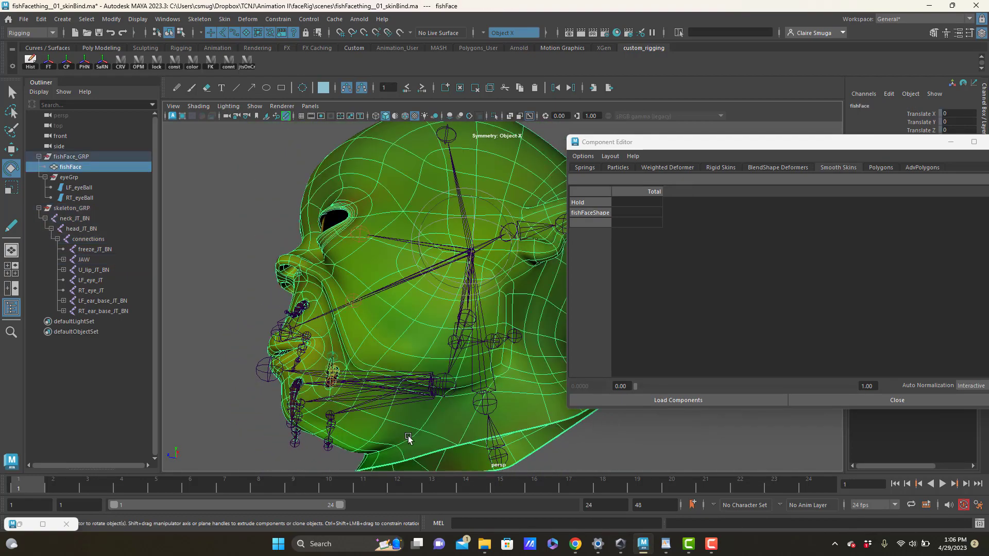
pyautogui.moveTo(385, 425); pyautogui.dragTo(336, 237, button='right')
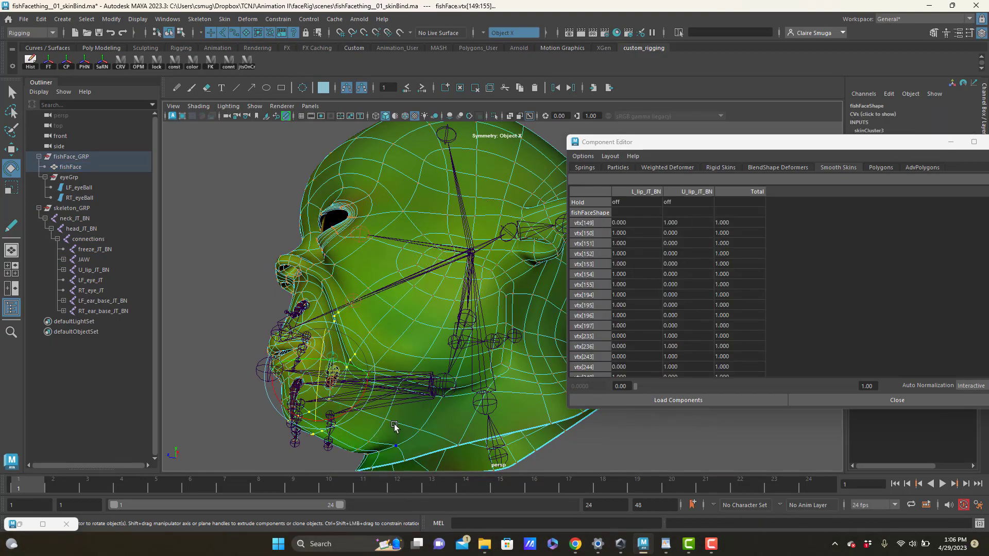
pyautogui.keyDown('alt'); pyautogui.moveTo(394, 428); pyautogui.dragTo(356, 442); pyautogui.keyUp('alt')
pyautogui.click(345, 440)
pyautogui.press('q')
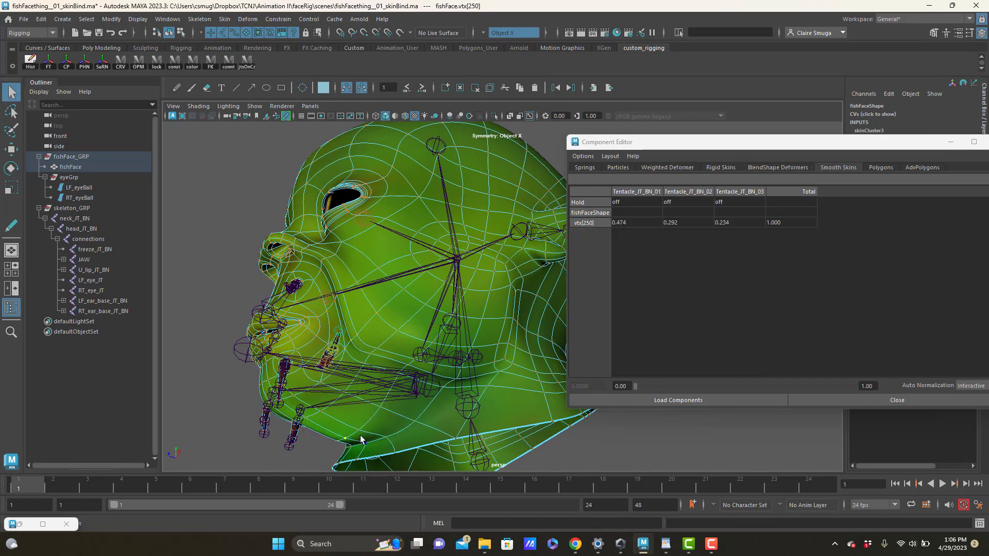
pyautogui.keyDown('shift'); pyautogui.click(359, 431); pyautogui.keyUp('shift')
pyautogui.keyDown('shift'); pyautogui.click(336, 440); pyautogui.keyUp('shift')
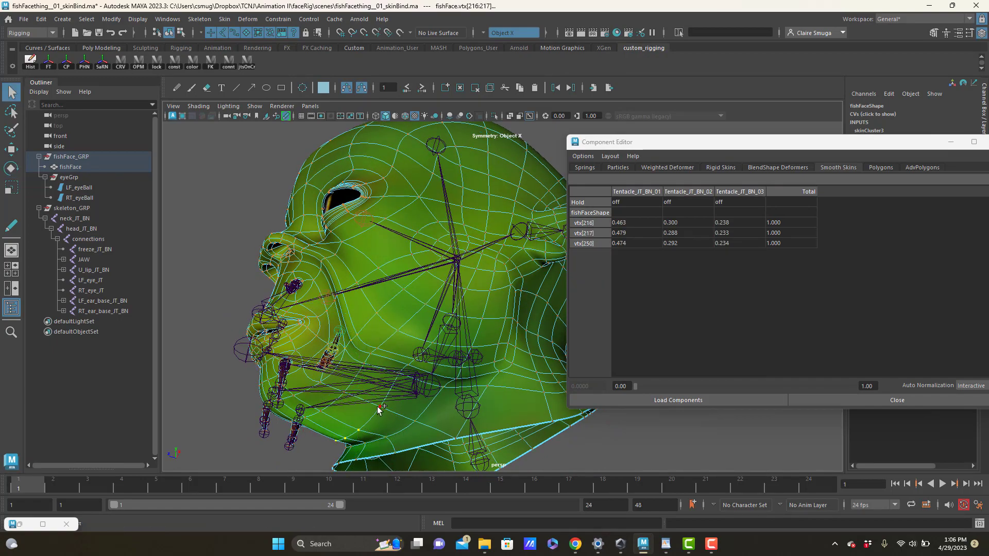
pyautogui.keyDown('shift'); pyautogui.click(379, 409); pyautogui.keyUp('shift')
pyautogui.keyDown('alt'); pyautogui.moveTo(380, 430); pyautogui.dragTo(438, 418); pyautogui.keyUp('alt')
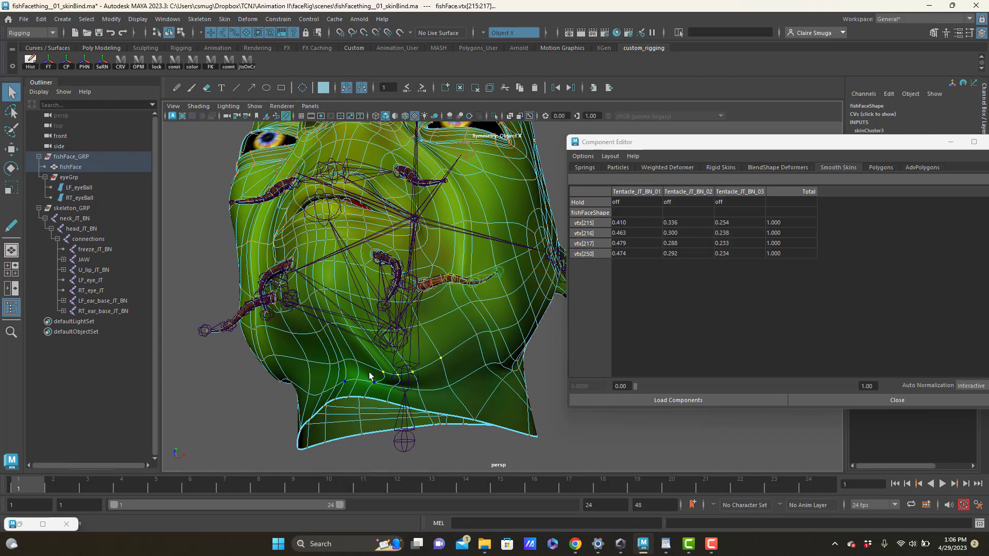
pyautogui.keyDown('shift'); pyautogui.click(354, 362); pyautogui.keyUp('shift')
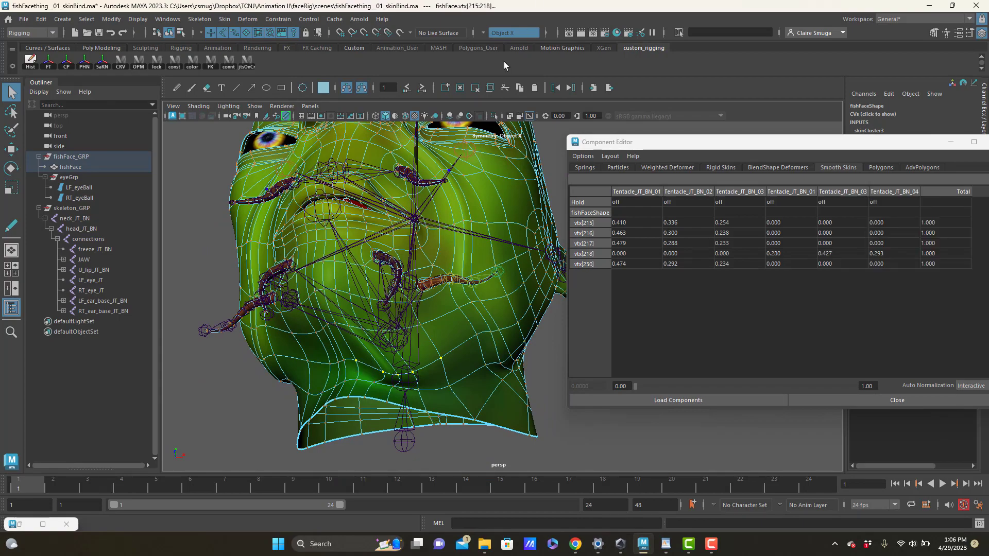
# Step: Add the neighbouring vertex at the front of the chin's underside to the vertex selection
pyautogui.keyDown('alt'); pyautogui.moveTo(524, 267); pyautogui.dragTo(382, 336); pyautogui.keyUp('alt')
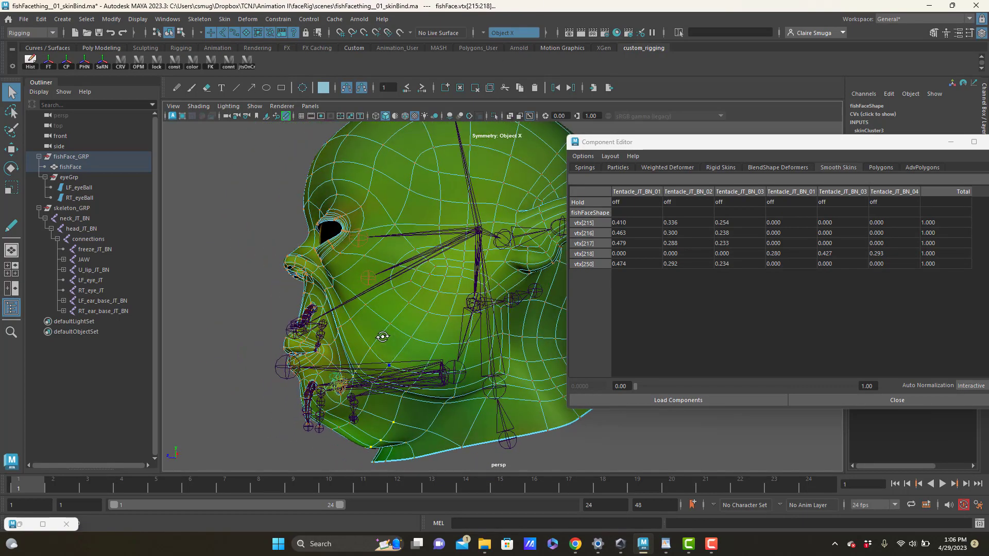
pyautogui.moveTo(624, 223); pyautogui.dragTo(846, 241)
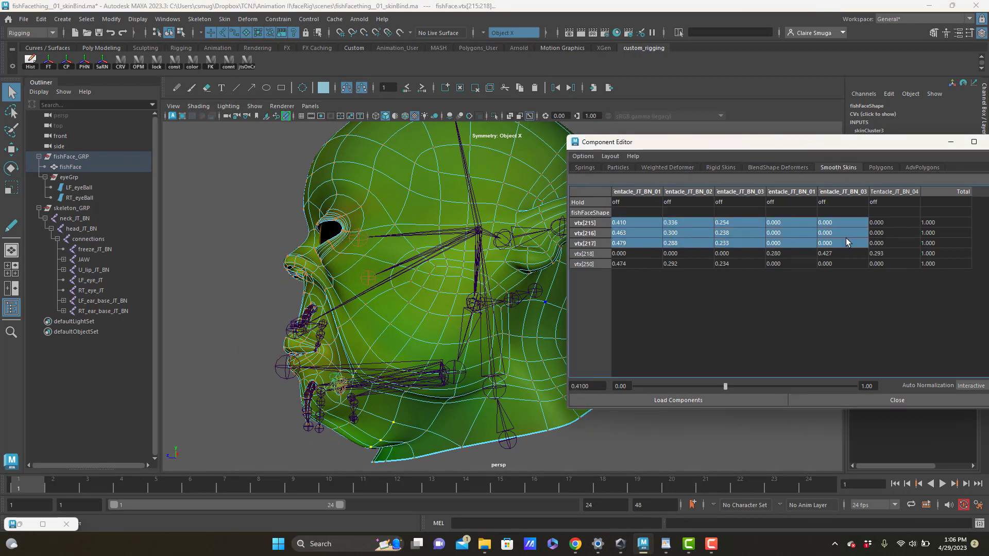
pyautogui.moveTo(845, 238); pyautogui.dragTo(876, 278)
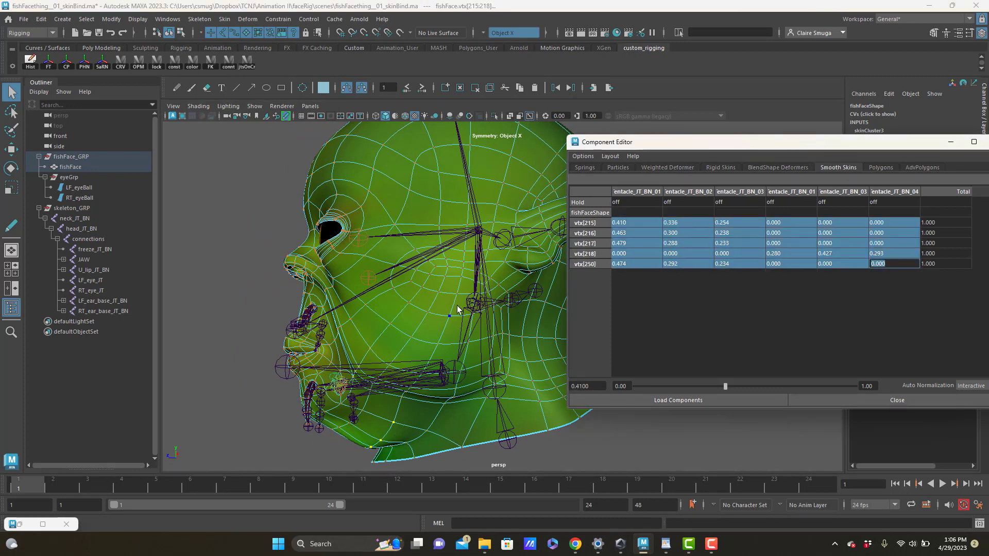
pyautogui.keyDown('shift'); pyautogui.click(340, 426); pyautogui.keyUp('shift')
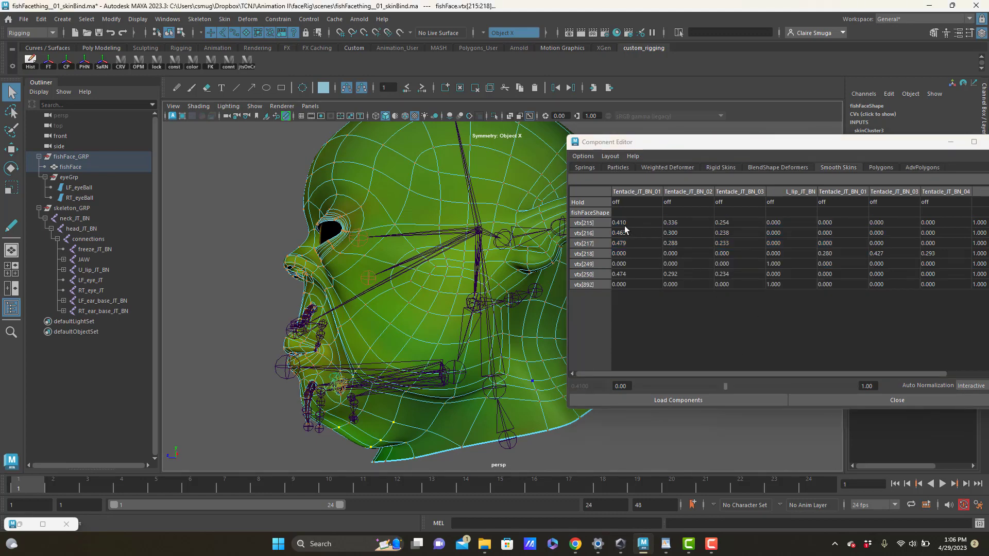
# Step: Set the skin weights of the first tentacle's joints 01, 02 and 03 to 0 for all selected chin vertices
pyautogui.moveTo(620, 226); pyautogui.dragTo(724, 296)
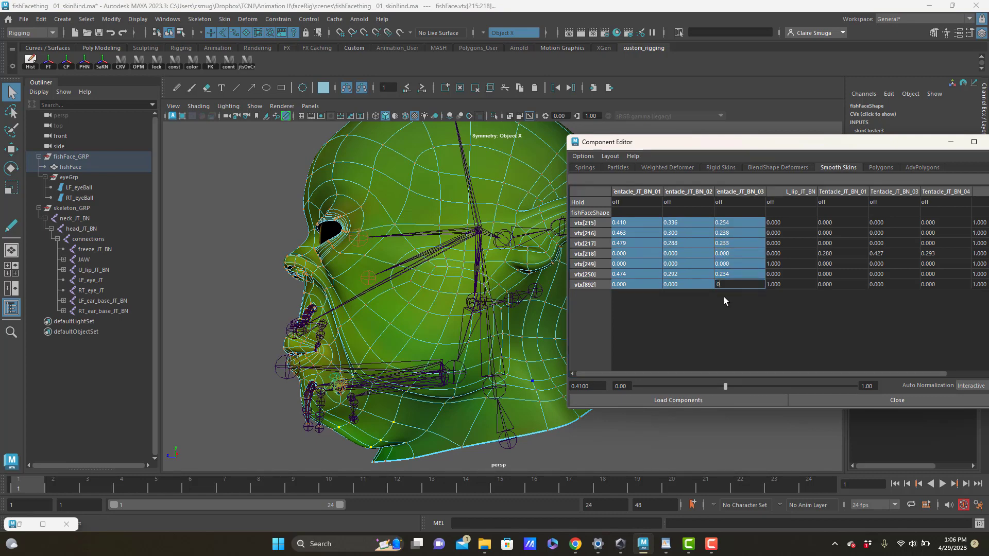
pyautogui.press('Return')
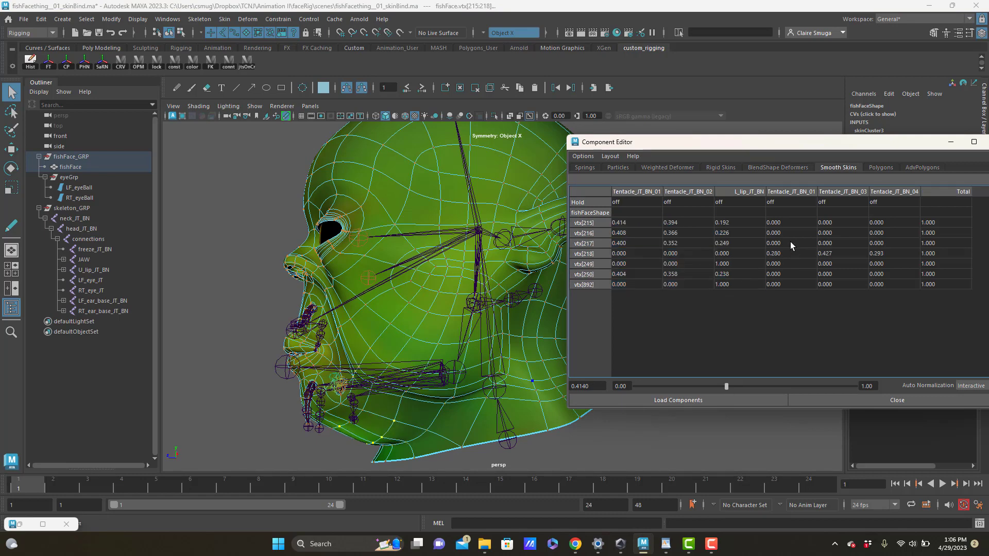
pyautogui.moveTo(688, 223); pyautogui.dragTo(636, 286)
pyautogui.write('0')
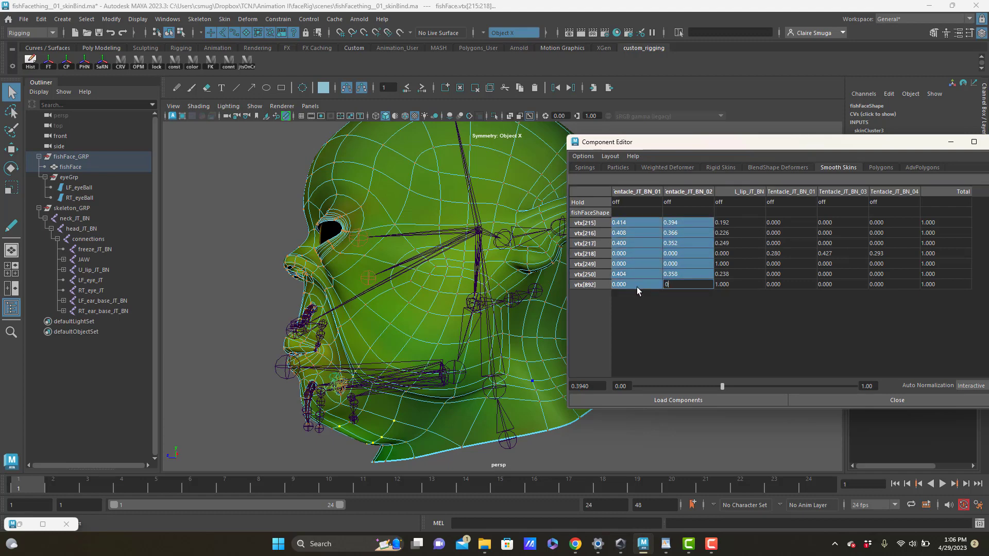
pyautogui.press('Return')
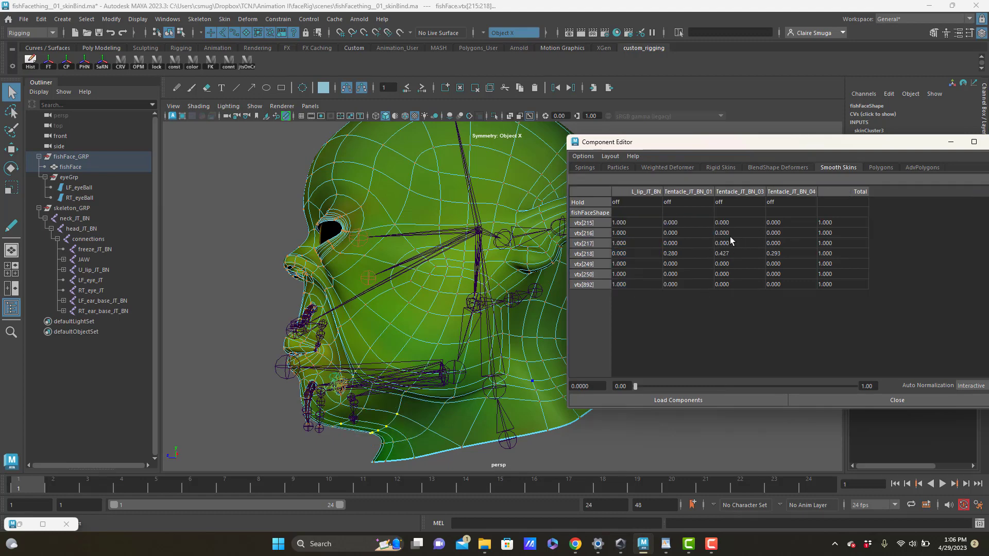
# Step: Set the remaining tentacle joint weights to 0 and the L_lip_JT_BN weight to 1 for all selected chin vertices
pyautogui.moveTo(686, 223); pyautogui.dragTo(783, 290)
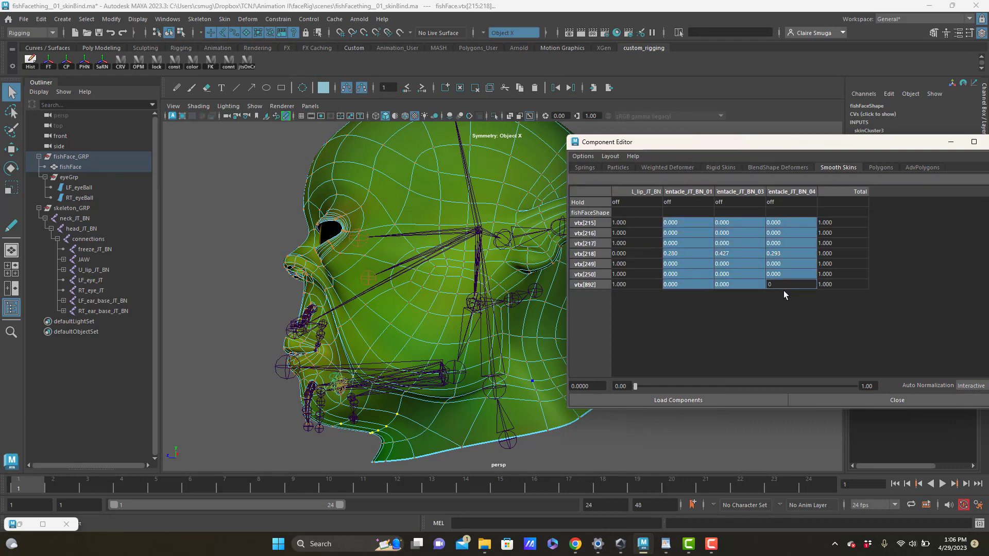
pyautogui.write('0')
pyautogui.press('Return')
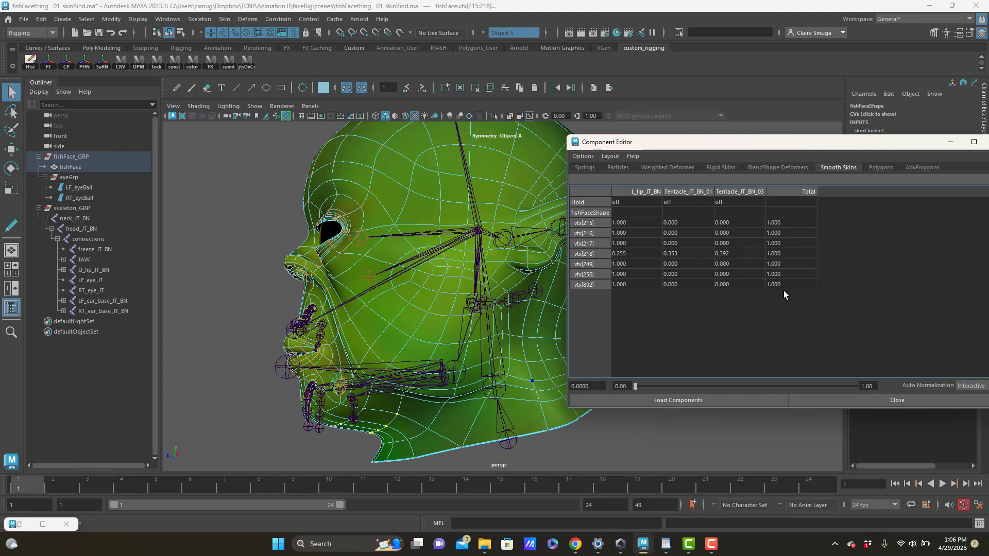
pyautogui.moveTo(633, 221); pyautogui.dragTo(633, 286)
pyautogui.press('Return')
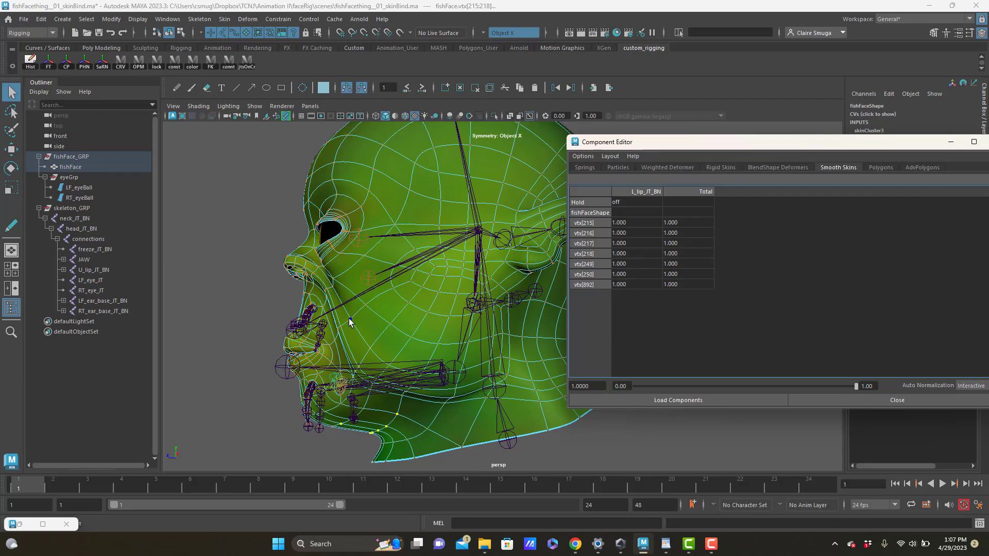
# Step: Select the fishFace vertices across the upper cheek crease and on the cheek beside the mouth corner
pyautogui.click(342, 301)
pyautogui.keyDown('shift'); pyautogui.click(331, 285); pyautogui.keyUp('shift')
pyautogui.keyDown('alt'); pyautogui.moveTo(381, 313); pyautogui.dragTo(445, 329); pyautogui.keyUp('alt')
pyautogui.keyDown('shift'); pyautogui.click(369, 323); pyautogui.keyUp('shift')
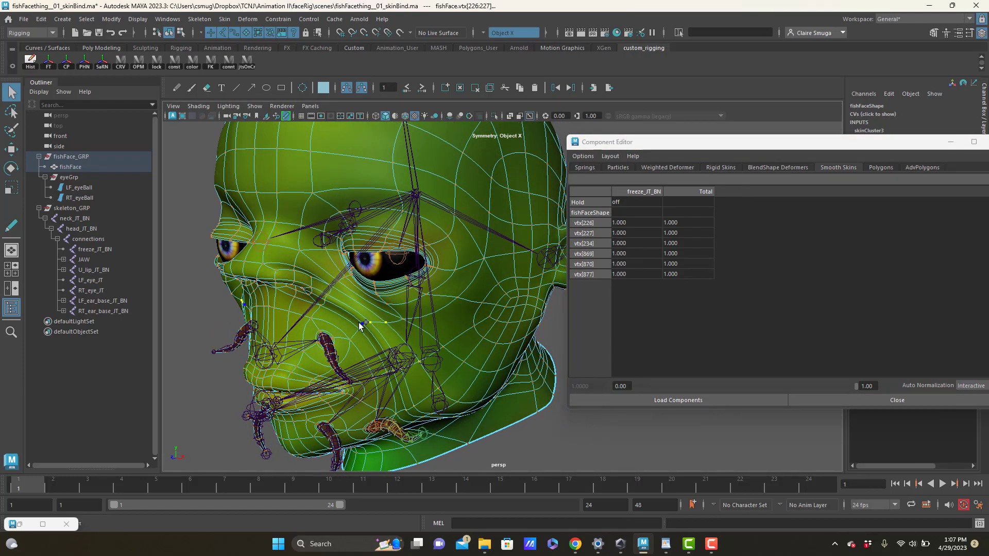
pyautogui.keyDown('shift'); pyautogui.click(359, 323); pyautogui.keyUp('shift')
pyautogui.keyDown('shift'); pyautogui.click(382, 371); pyautogui.keyUp('shift')
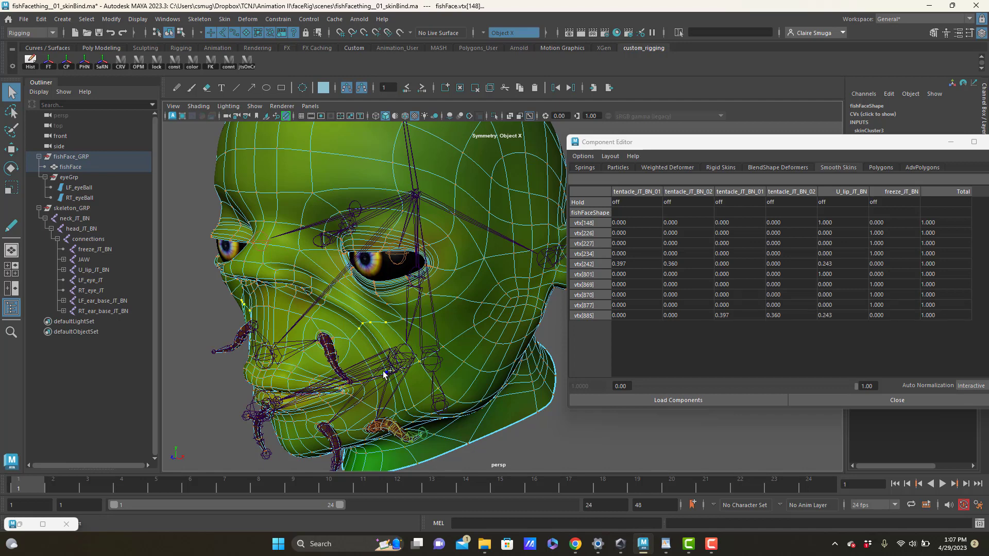
pyautogui.keyDown('shift'); pyautogui.click(390, 375); pyautogui.keyUp('shift')
pyautogui.keyDown('shift'); pyautogui.click(396, 373); pyautogui.keyUp('shift')
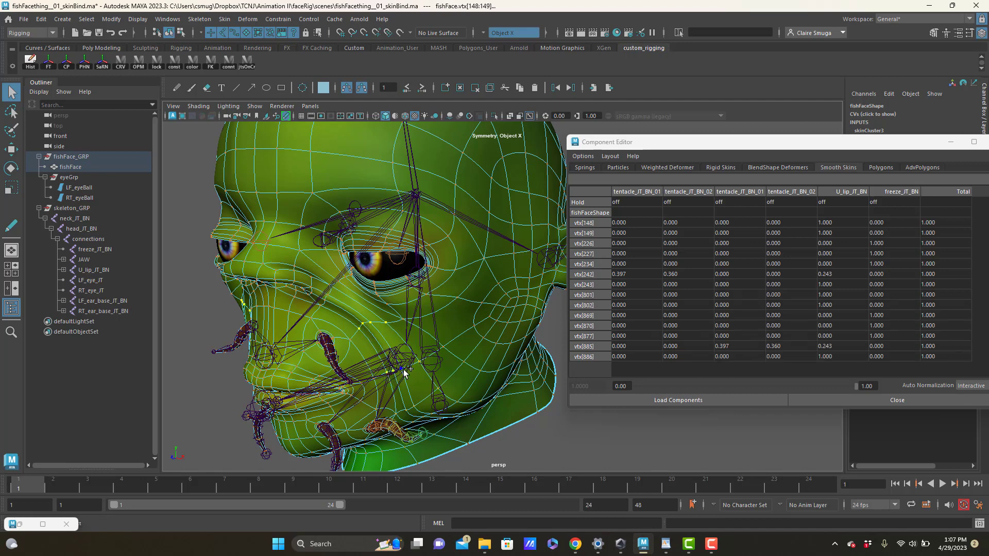
pyautogui.keyDown('shift'); pyautogui.click(403, 370); pyautogui.keyUp('shift')
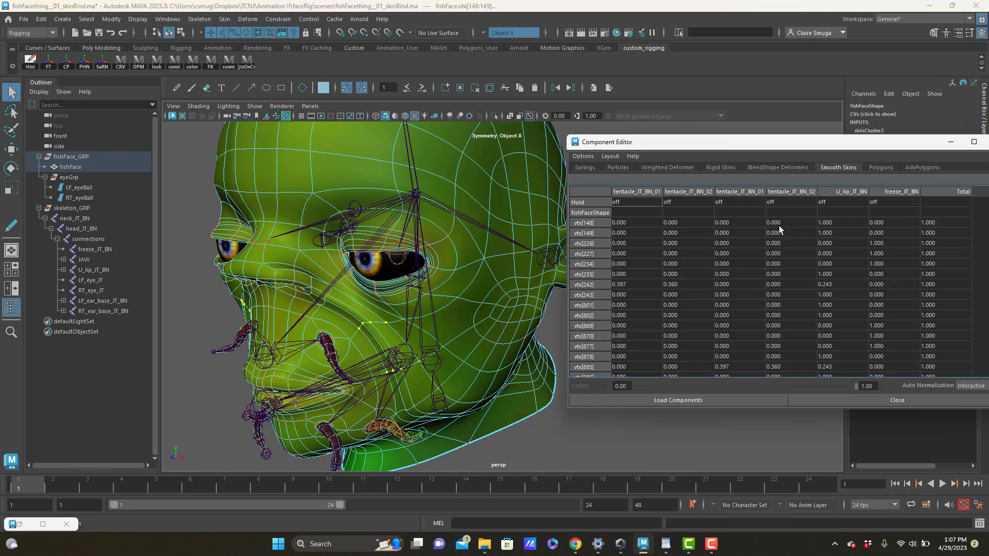
# Step: Set the weights in all four tentacle joint columns to 0 for the selected cheek vertices and return fishFace to object mode
pyautogui.moveTo(778, 225); pyautogui.dragTo(635, 471)
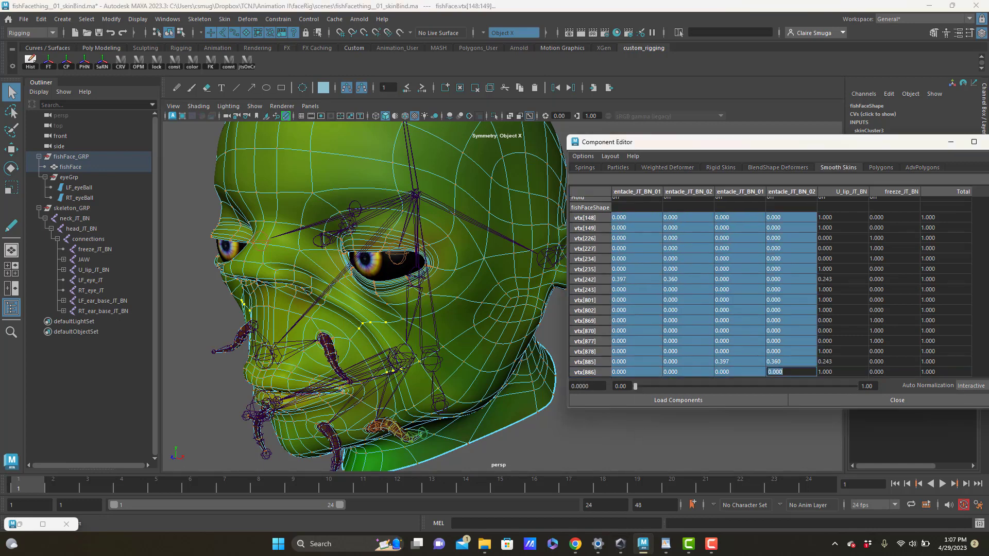
pyautogui.write('0')
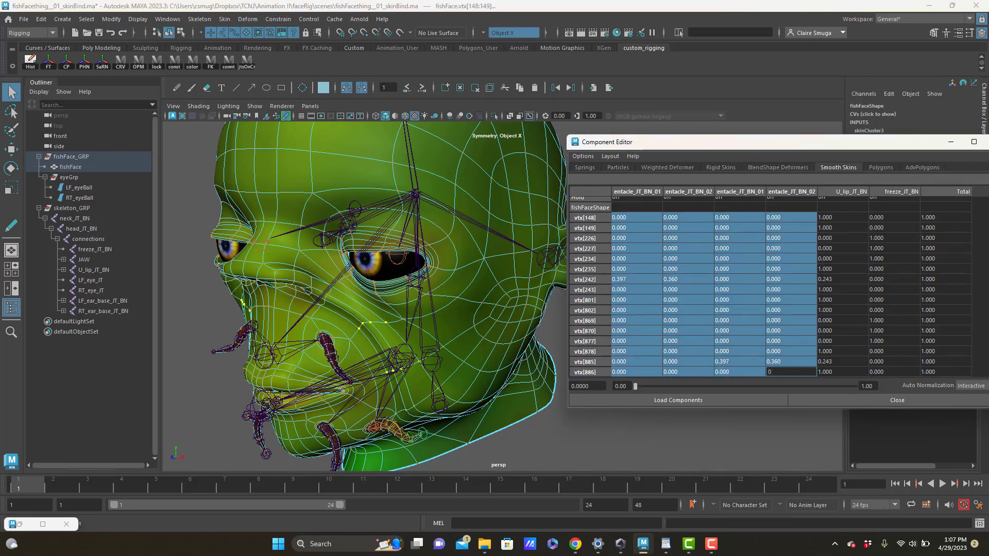
pyautogui.press('Return')
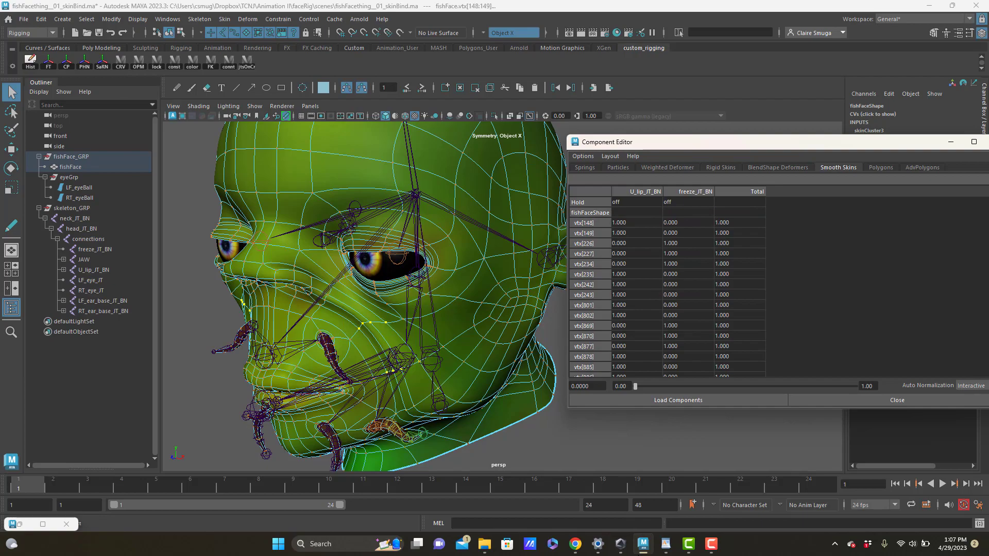
pyautogui.keyDown('alt'); pyautogui.moveTo(494, 389); pyautogui.dragTo(489, 350); pyautogui.keyUp('alt')
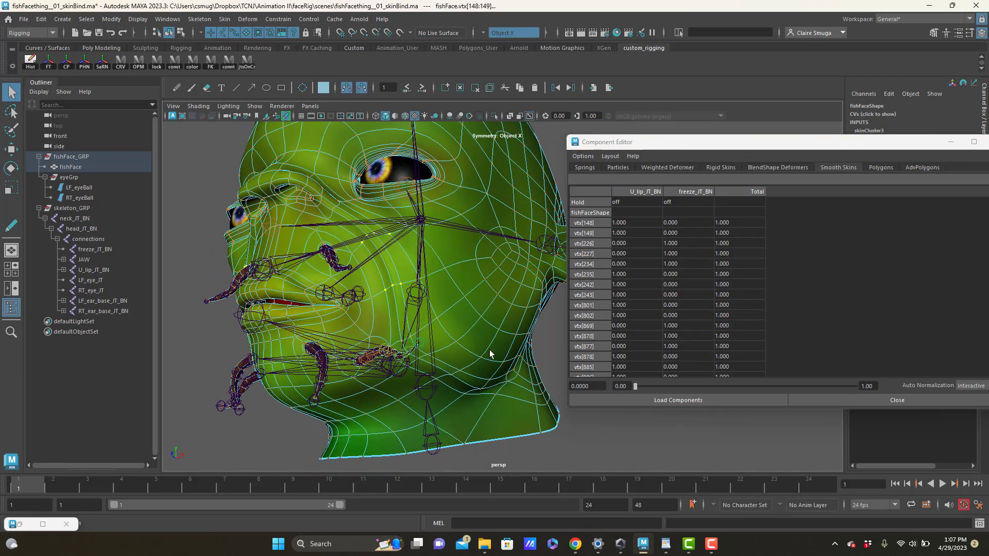
pyautogui.moveTo(487, 343); pyautogui.dragTo(548, 238, button='right')
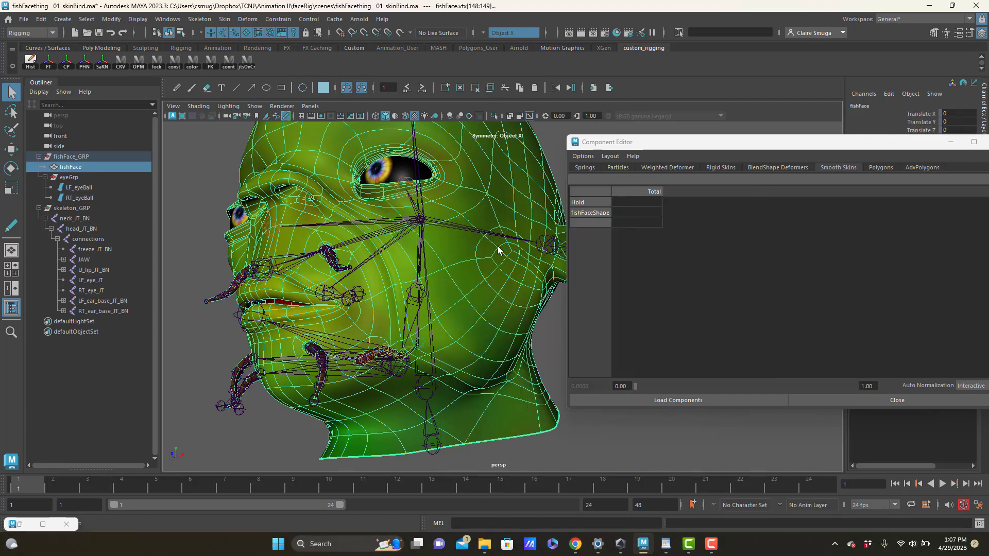
# Step: Move the Component Editor off the channel values and reset the left back tentacle base joint's Rotate Z to 0
pyautogui.click(384, 362)
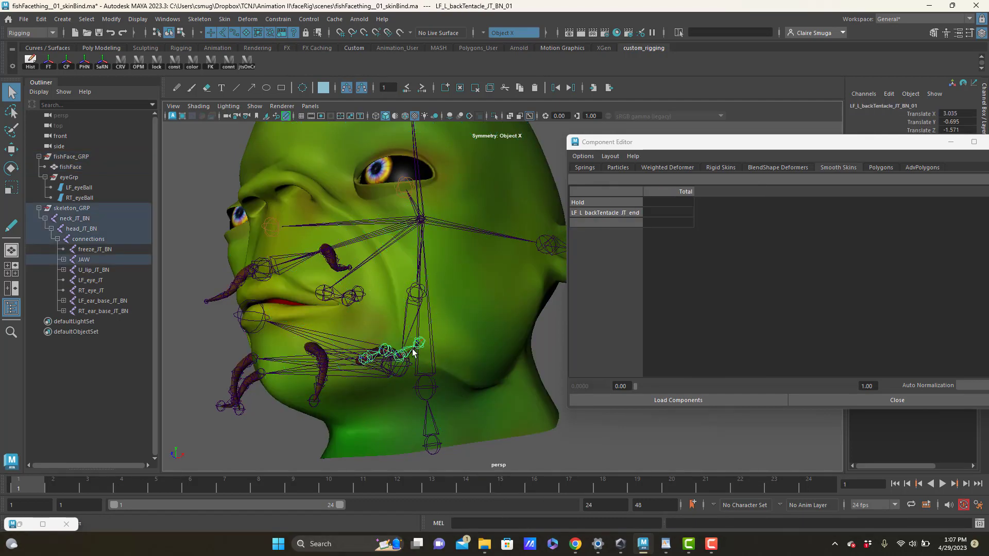
pyautogui.keyDown('alt'); pyautogui.moveTo(412, 324); pyautogui.dragTo(388, 352); pyautogui.keyUp('alt')
pyautogui.moveTo(850, 144); pyautogui.dragTo(767, 276)
pyautogui.click(955, 155)
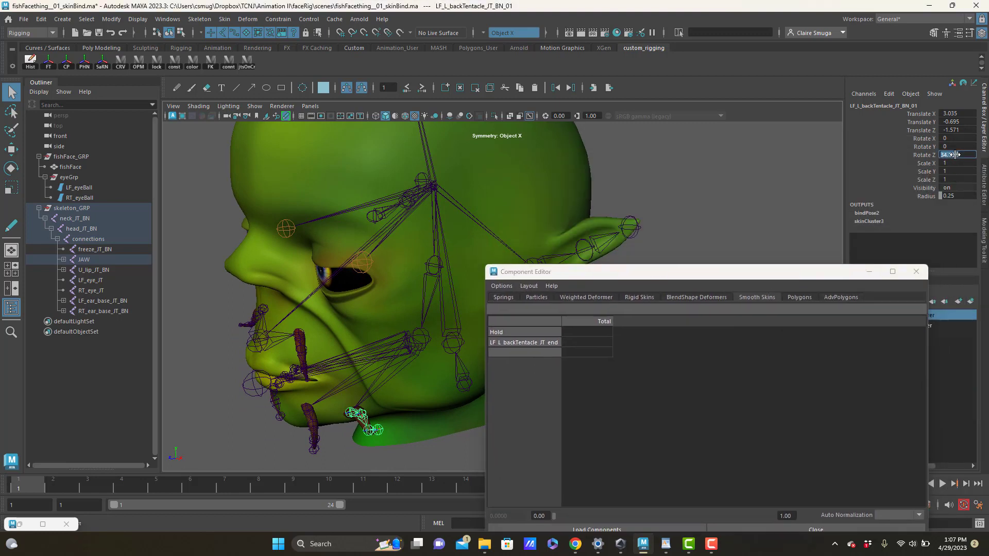
pyautogui.write('0')
pyautogui.press('Return')
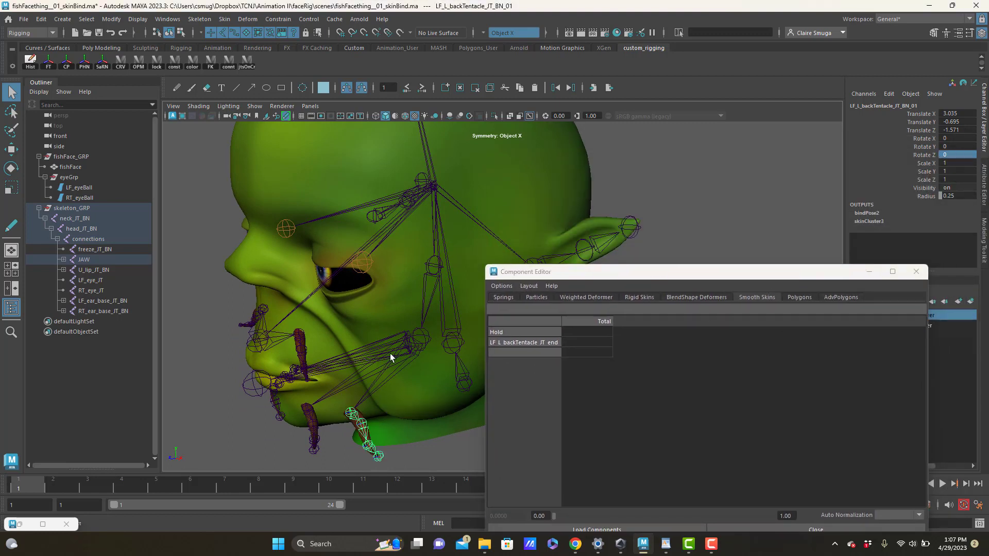
# Step: Rotate the left upper tentacle's base joint about 75 degrees in Z to test the skin around it
pyautogui.click(301, 336)
pyautogui.press('e')
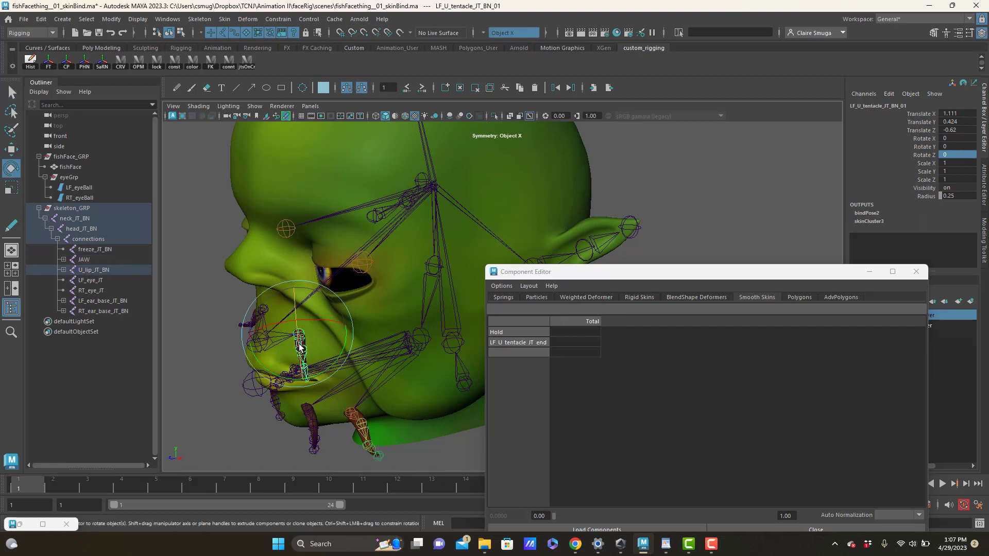
pyautogui.moveTo(300, 344); pyautogui.dragTo(285, 294)
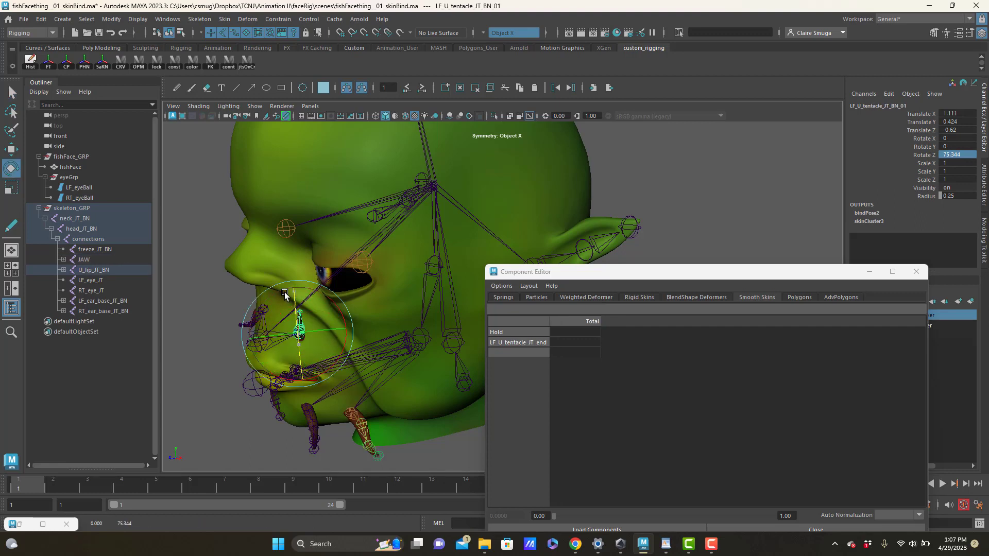
# Step: Undo the left upper tentacle's test rotation and rotate the left lower front tentacle's base joint about 87 degrees in Z
pyautogui.hotkey('ctrl', 'z')
pyautogui.click(308, 406)
pyautogui.moveTo(320, 403); pyautogui.dragTo(300, 344)
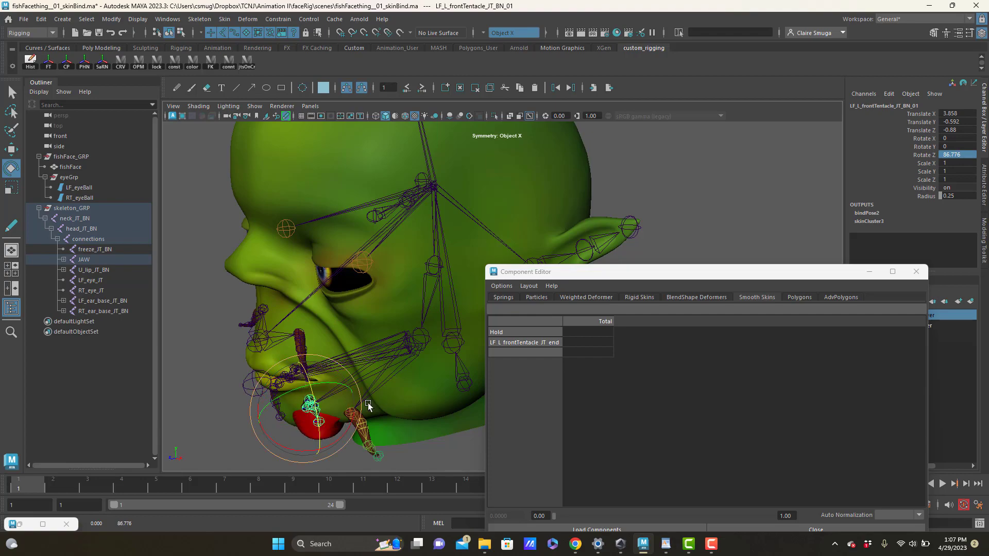
# Step: Select four fishFace vertices on the red bulge beside the chin and grow the selection twice into the surrounding skin
pyautogui.keyDown('alt'); pyautogui.moveTo(368, 403); pyautogui.dragTo(308, 432); pyautogui.keyUp('alt')
pyautogui.press('q')
pyautogui.click(338, 379)
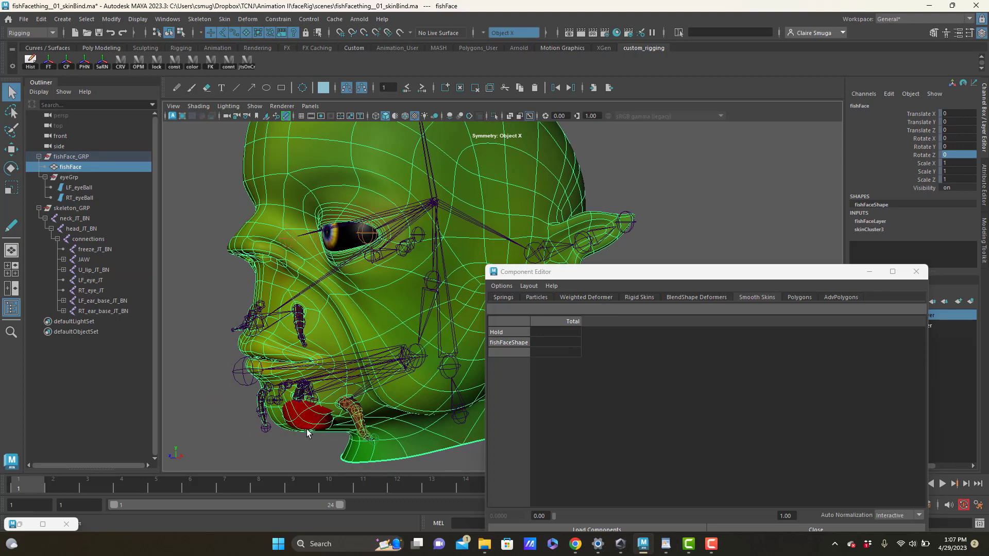
pyautogui.moveTo(307, 432); pyautogui.dragTo(271, 237, button='right')
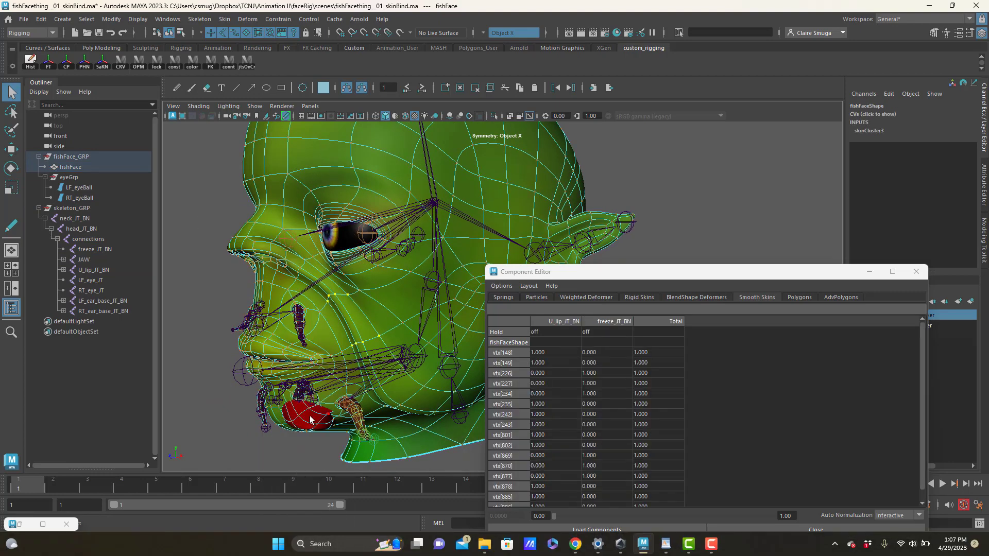
pyautogui.click(311, 419)
pyautogui.keyDown('shift'); pyautogui.click(299, 423); pyautogui.keyUp('shift')
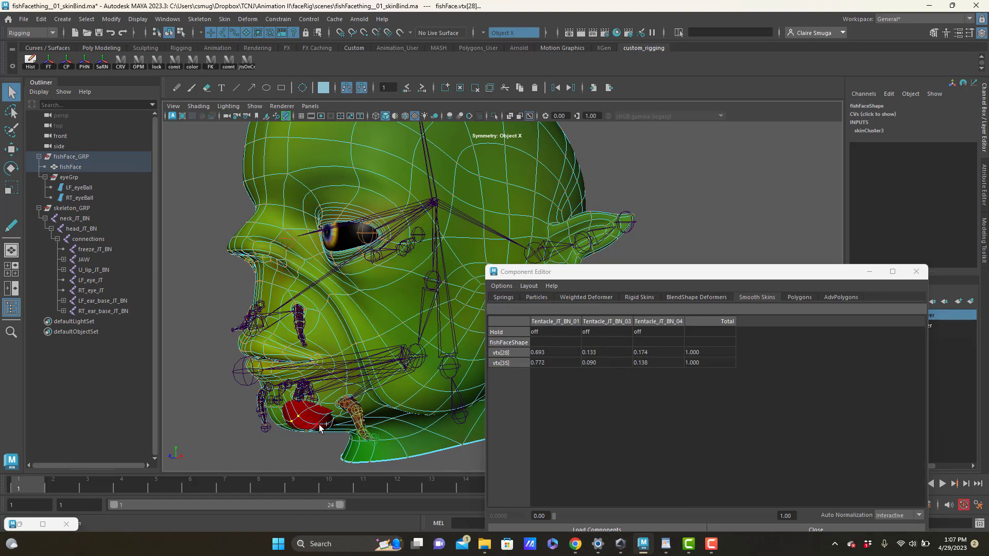
pyautogui.keyDown('shift'); pyautogui.click(313, 426); pyautogui.keyUp('shift')
pyautogui.keyDown('shift'); pyautogui.click(309, 433); pyautogui.keyUp('shift')
pyautogui.keyDown('alt'); pyautogui.moveTo(339, 460); pyautogui.dragTo(334, 427); pyautogui.keyUp('alt')
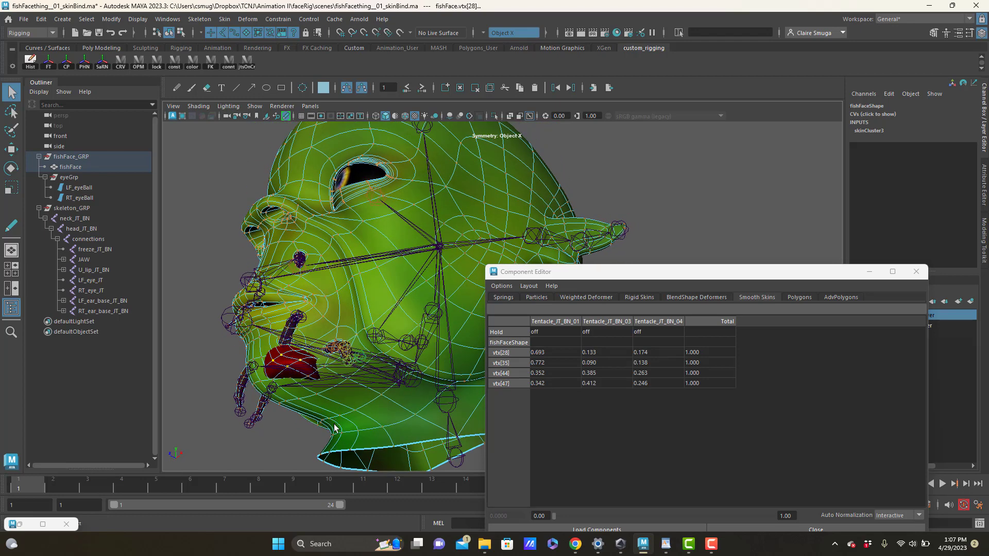
pyautogui.hotkey('shift', '.')
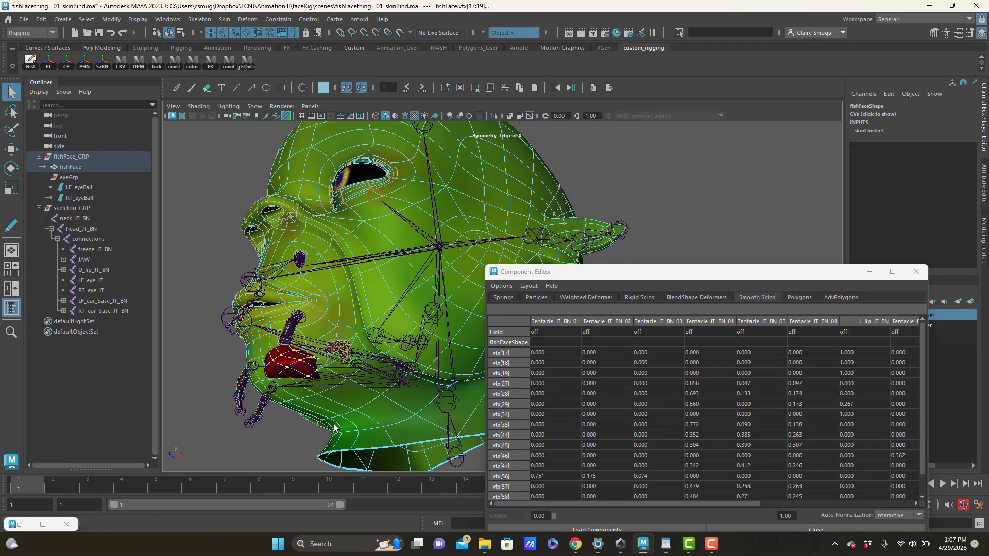
pyautogui.hotkey('shift', '.')
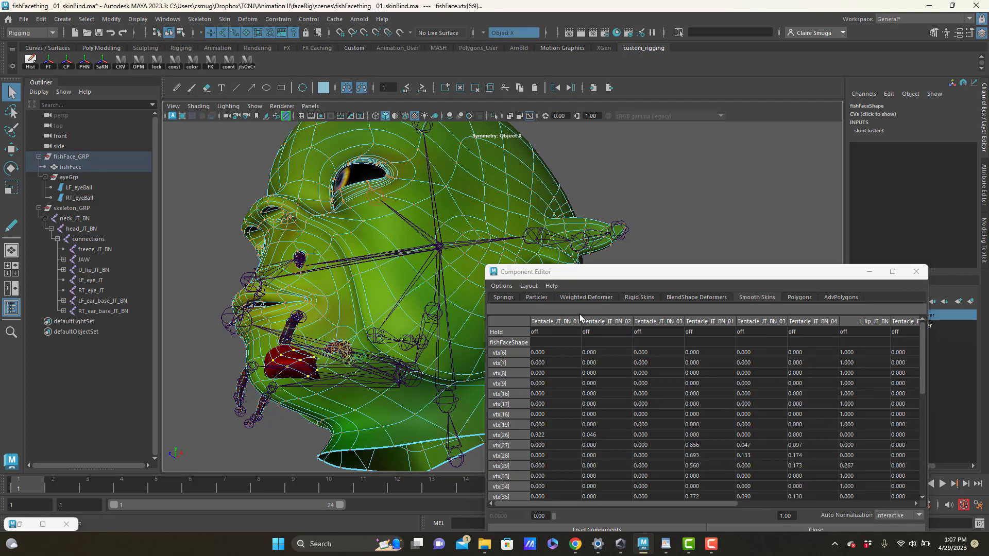
# Step: Set the selected vertices' weights to 0 in all tentacle joint columns ahead of L_lip_JT_BN, repeating for the columns still listed there
pyautogui.moveTo(605, 265); pyautogui.dragTo(610, 117)
pyautogui.moveTo(550, 201); pyautogui.dragTo(793, 532)
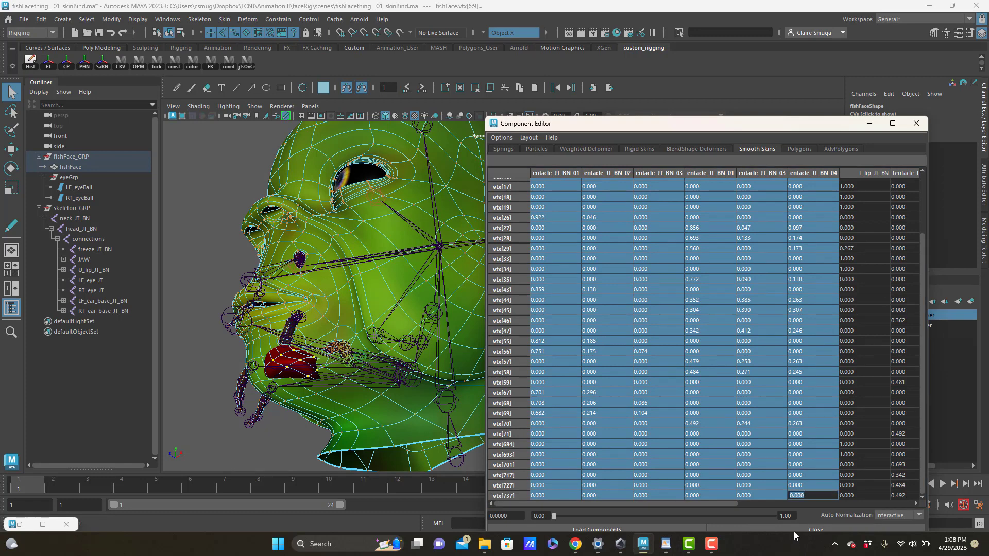
pyautogui.write('0')
pyautogui.press('Return')
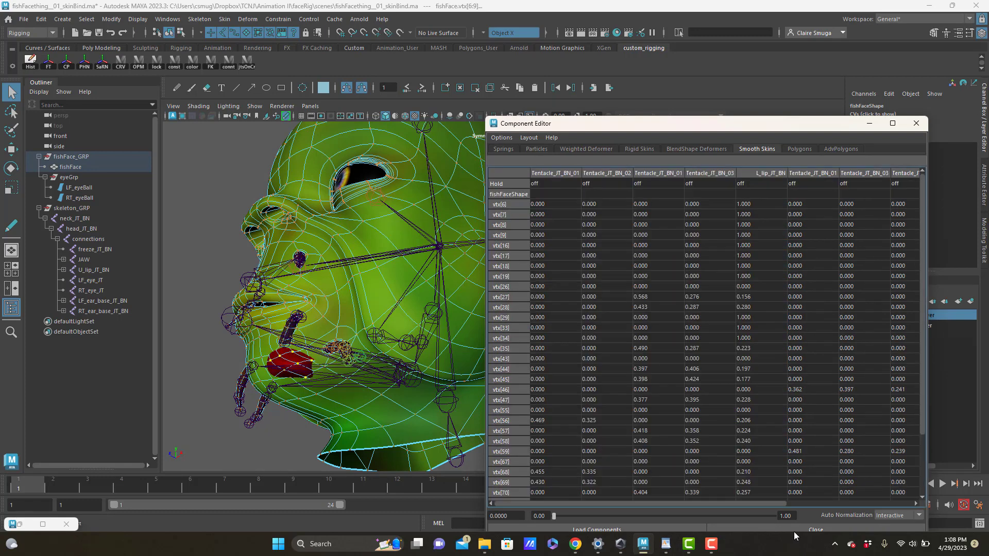
pyautogui.moveTo(552, 204); pyautogui.dragTo(721, 507)
pyautogui.write('0')
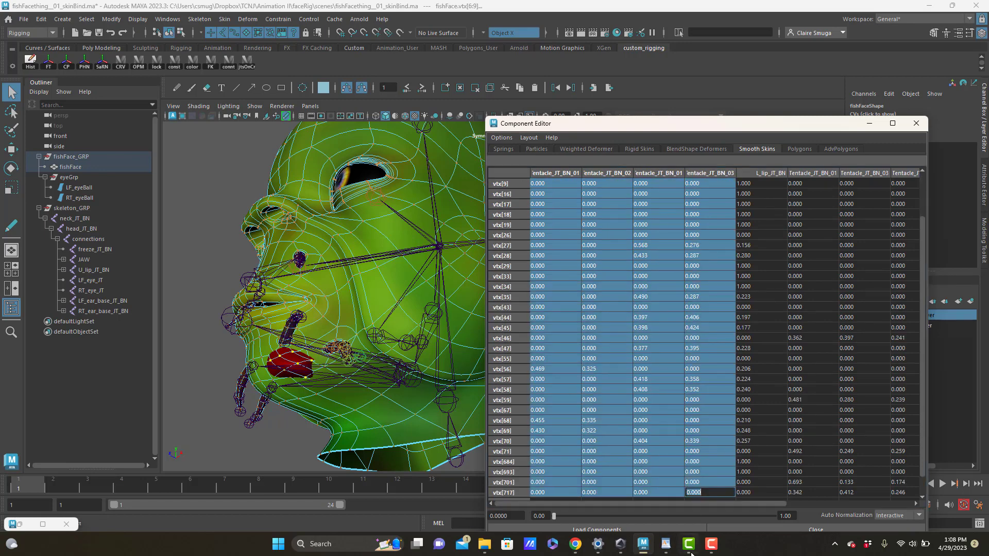
pyautogui.press('Return')
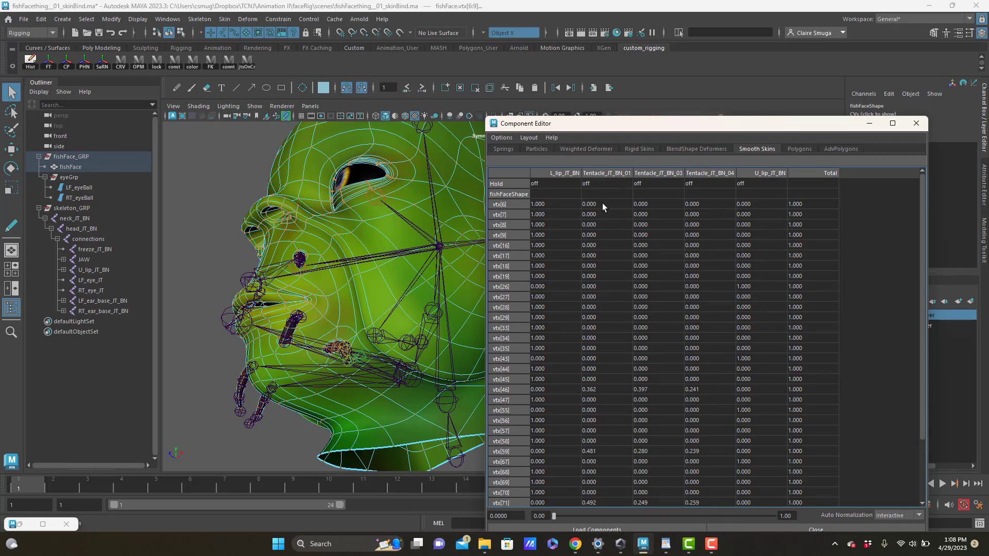
# Step: Set the selected vertices' weights to 0 in the remaining tentacle joint columns between L_lip_JT_BN and U_lip_JT_BN, repeating for the joints still listed
pyautogui.moveTo(602, 206); pyautogui.dragTo(693, 501)
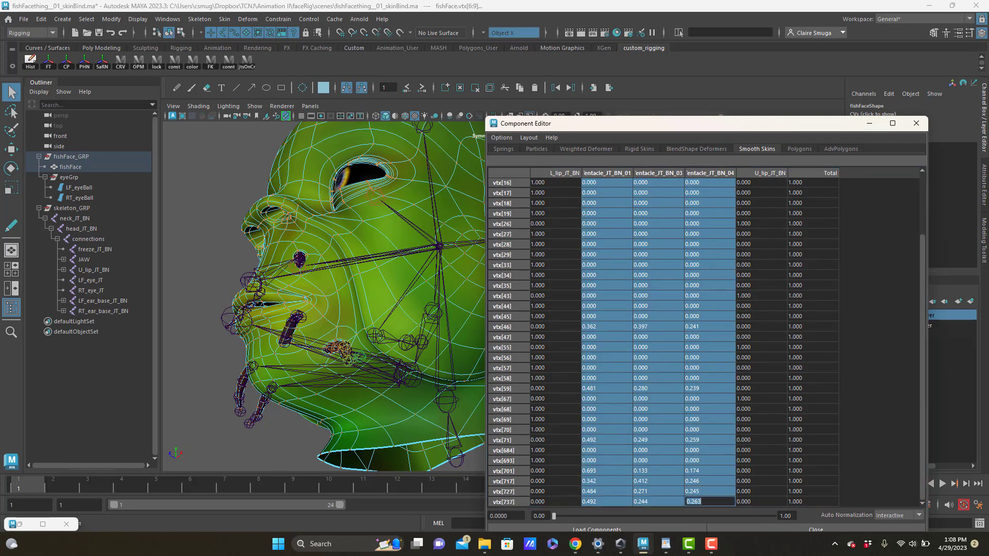
pyautogui.write('0')
pyautogui.press('Return')
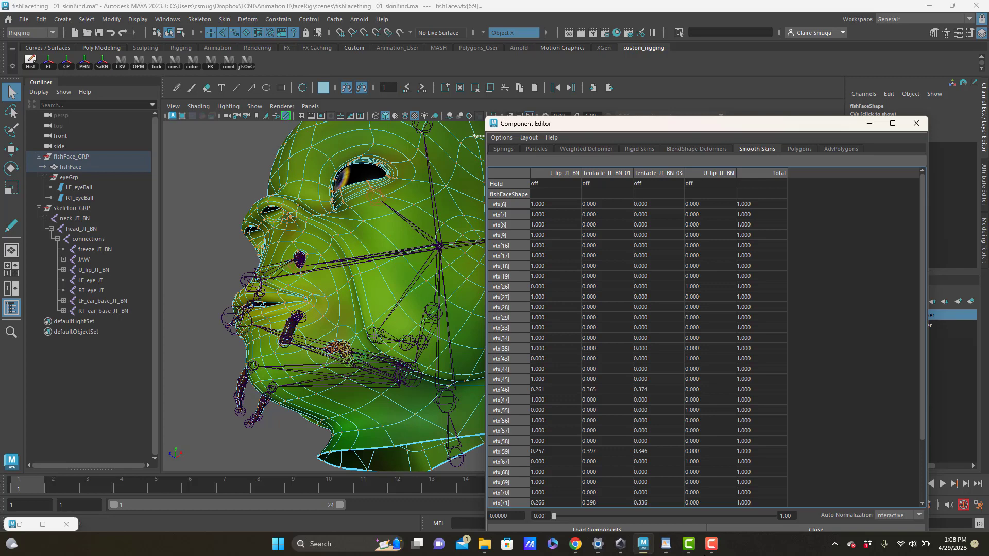
pyautogui.moveTo(595, 203); pyautogui.dragTo(654, 510)
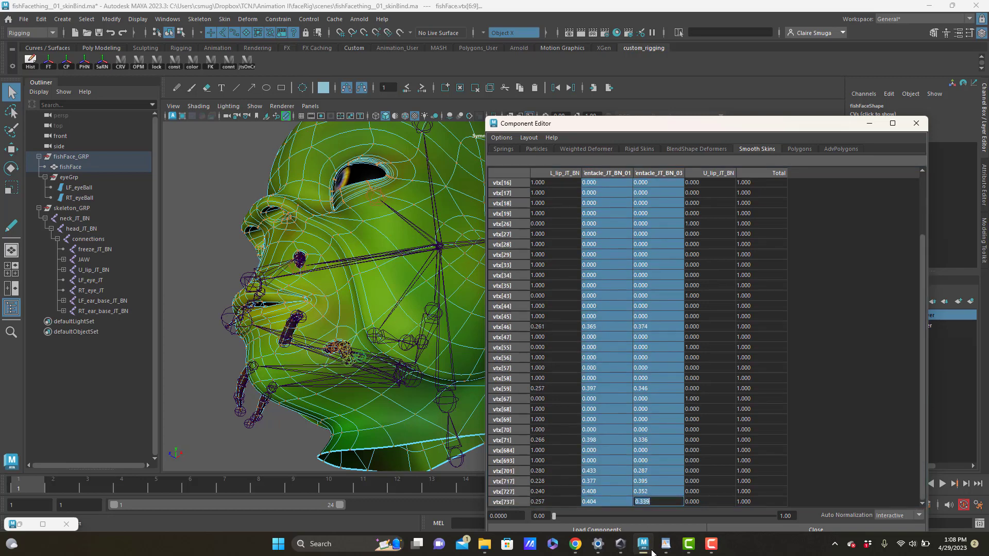
pyautogui.write('0')
pyautogui.press('Return')
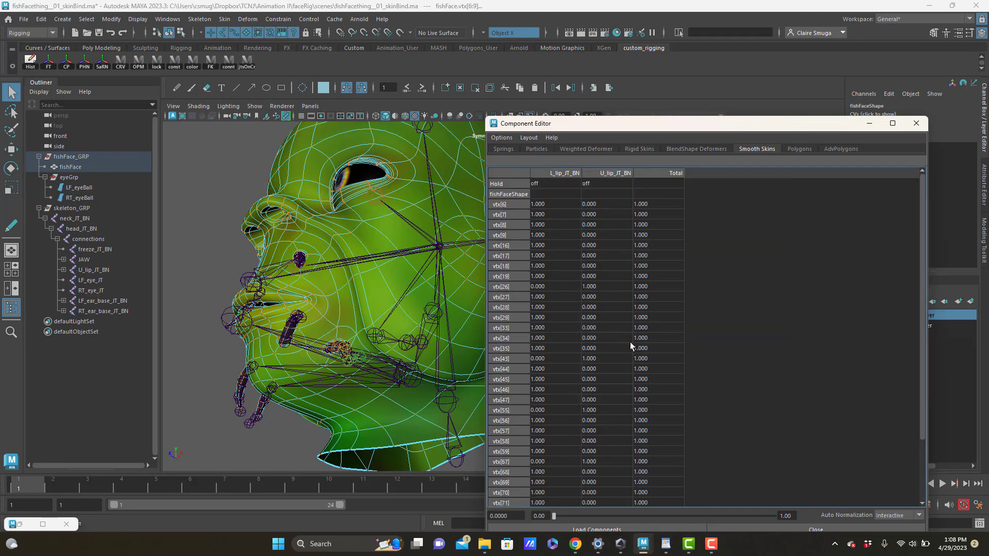
# Step: Return fishFace to object mode, minimize the Component Editor and reset the left lower front tentacle base joint's Rotate Z to 0
pyautogui.keyDown('alt'); pyautogui.moveTo(303, 322); pyautogui.dragTo(351, 336); pyautogui.keyUp('alt')
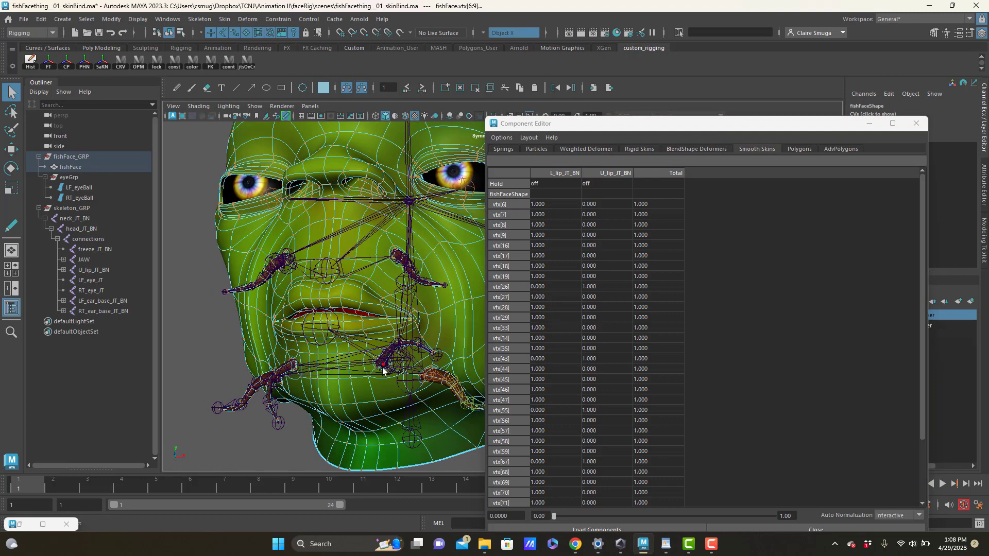
pyautogui.moveTo(385, 387); pyautogui.dragTo(435, 222, button='right')
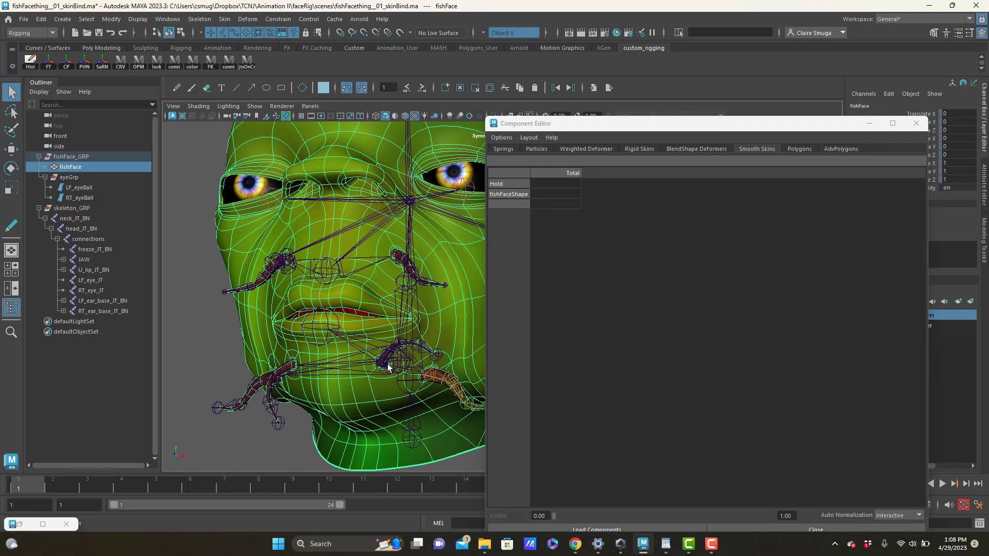
pyautogui.click(386, 364)
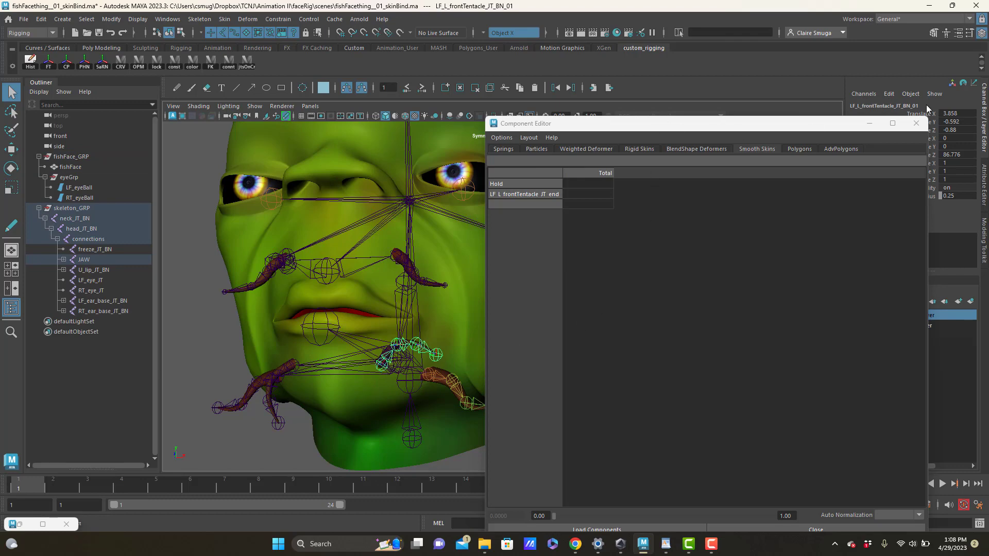
pyautogui.click(869, 125)
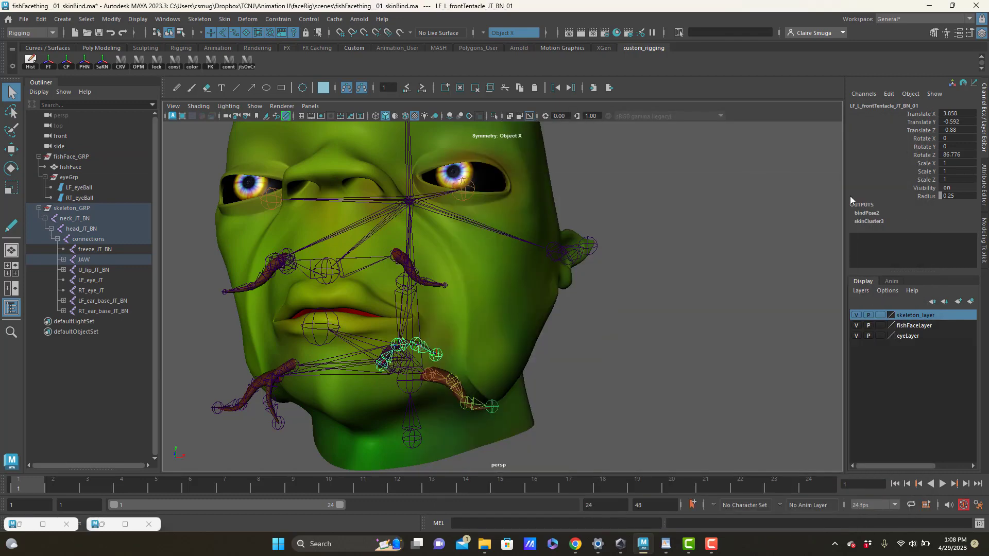
pyautogui.doubleClick(967, 155)
pyautogui.write('0')
pyautogui.press('Return')
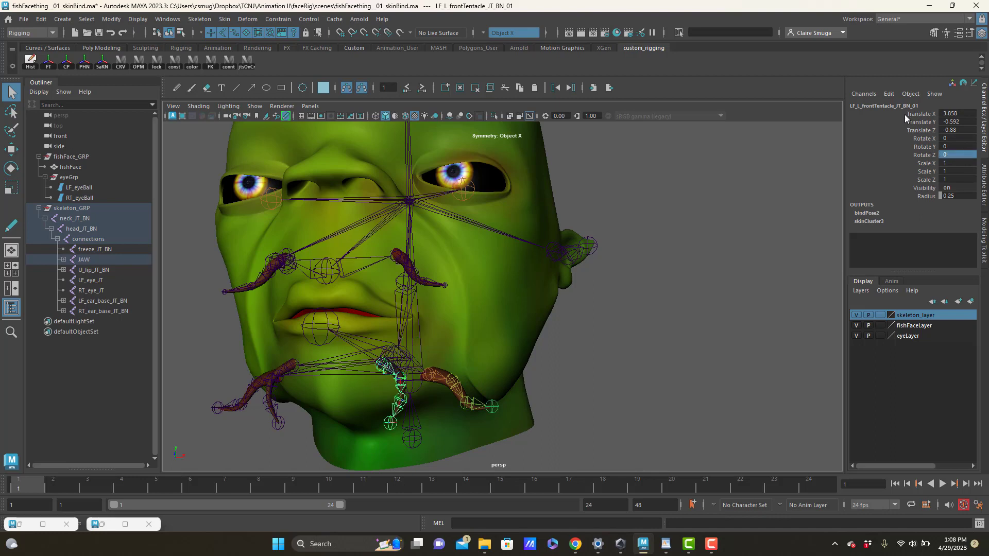
# Step: Rotate the right lower front tentacle's base joint about 80 degrees in Z to test the chin skin, and undo the rotation
pyautogui.click(295, 365)
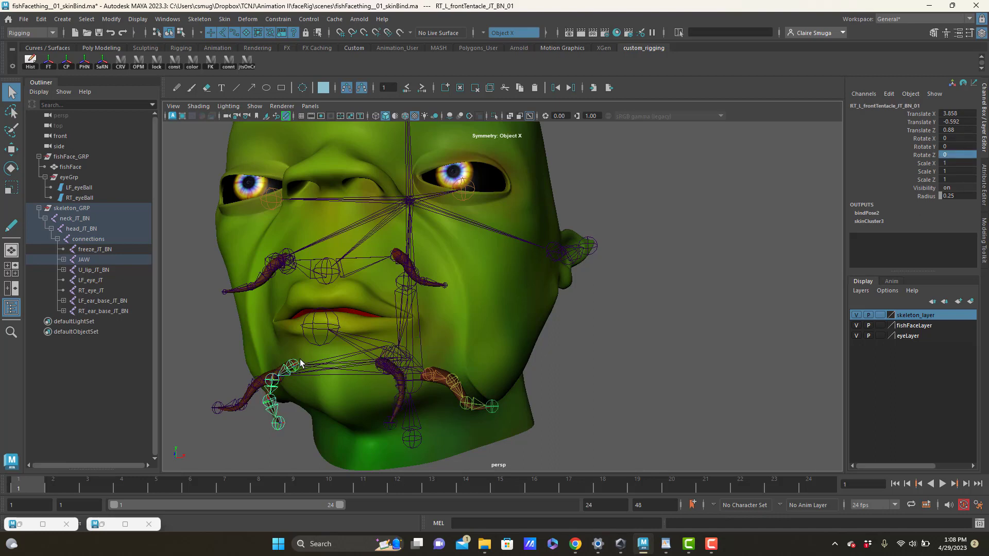
pyautogui.press('e')
pyautogui.moveTo(316, 327); pyautogui.dragTo(372, 356)
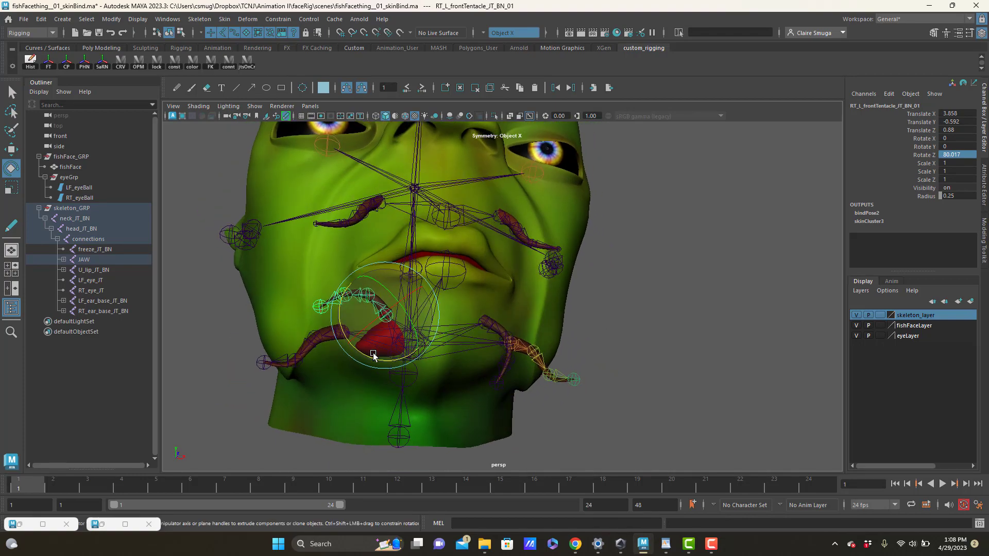
pyautogui.click(660, 321)
# Step: Rotate the right lower back tentacle's base joint about 40 degrees in Z to test the skin, and undo the rotation
pyautogui.click(347, 332)
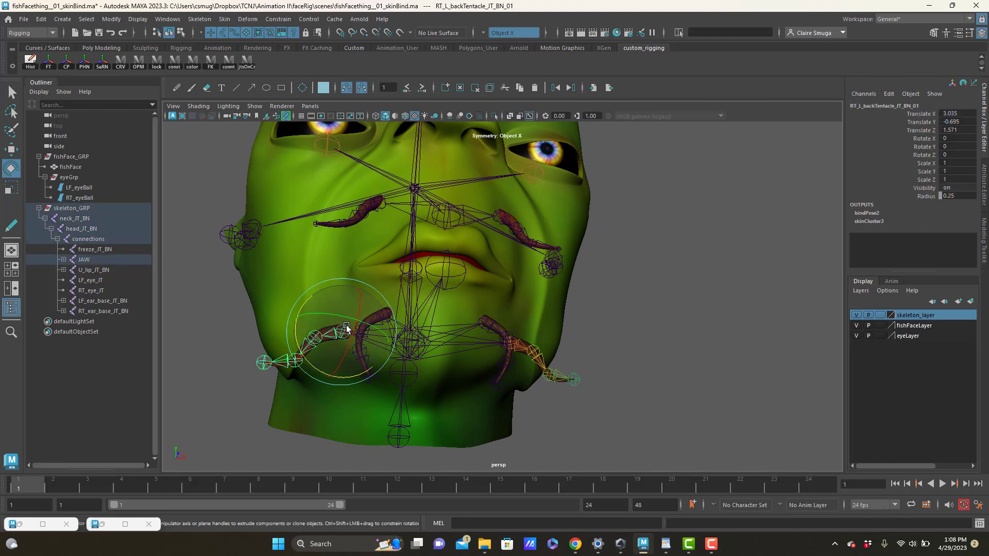
pyautogui.moveTo(301, 311); pyautogui.dragTo(318, 332)
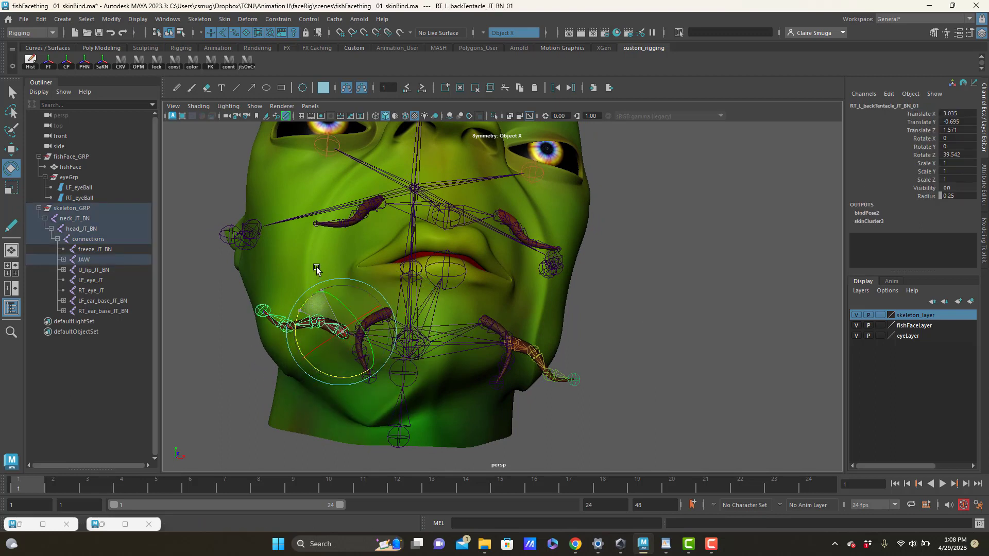
pyautogui.hotkey('ctrl', 'z')
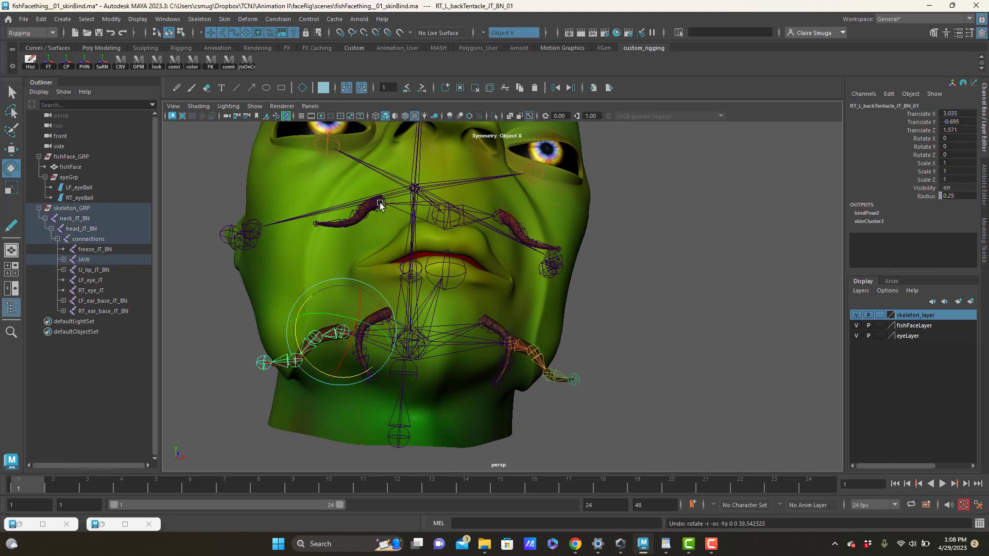
# Step: Test the right upper tentacle's base joint with a small Z rotation, undo it and inspect the face from the side and front
pyautogui.click(381, 205)
pyautogui.moveTo(334, 178)
pyautogui.mouseDown()
pyautogui.moveTo(343, 164)
pyautogui.moveTo(325, 183)
pyautogui.mouseUp()
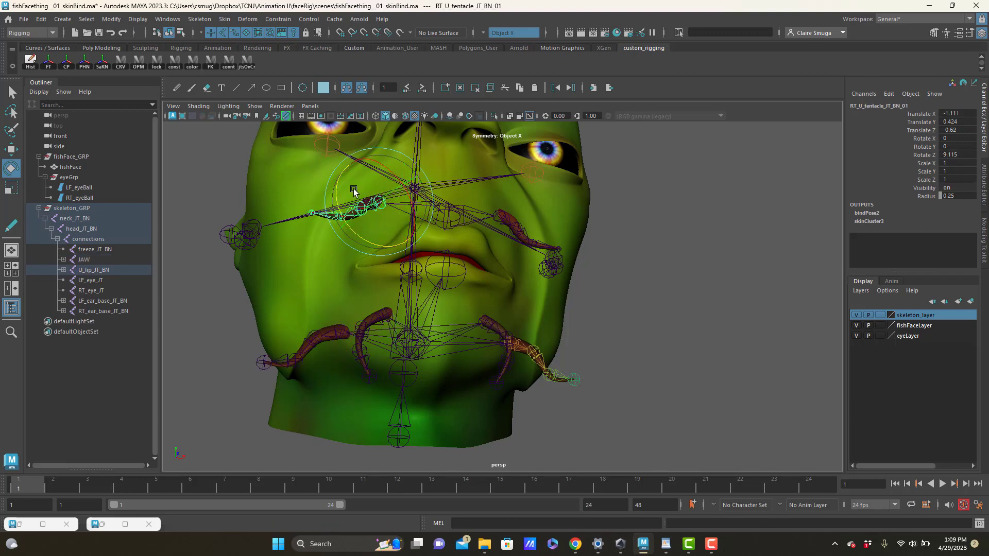
pyautogui.hotkey('ctrl', 'z')
pyautogui.hotkey('ctrl', 'z')
pyautogui.keyDown('alt'); pyautogui.moveTo(641, 262); pyautogui.dragTo(555, 283); pyautogui.keyUp('alt')
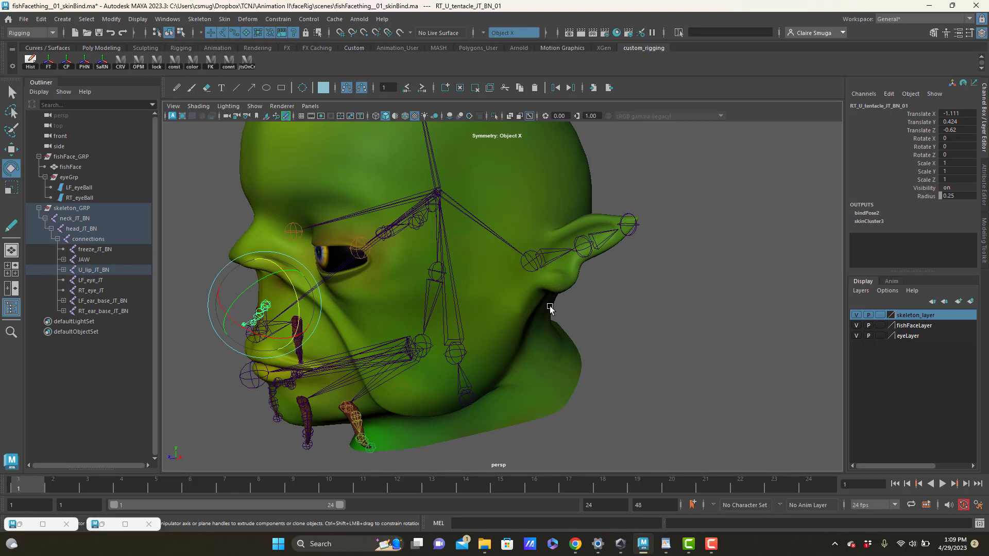
pyautogui.moveTo(549, 307)
pyautogui.keyDown('alt'); pyautogui.mouseDown()
pyautogui.moveTo(512, 305)
pyautogui.moveTo(570, 293)
pyautogui.moveTo(546, 294)
pyautogui.mouseUp(); pyautogui.keyUp('alt')
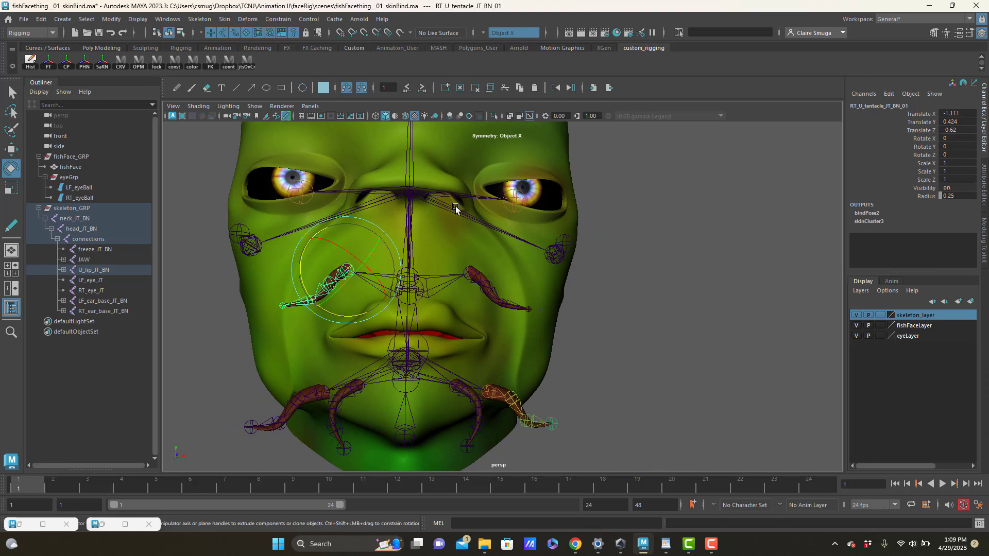